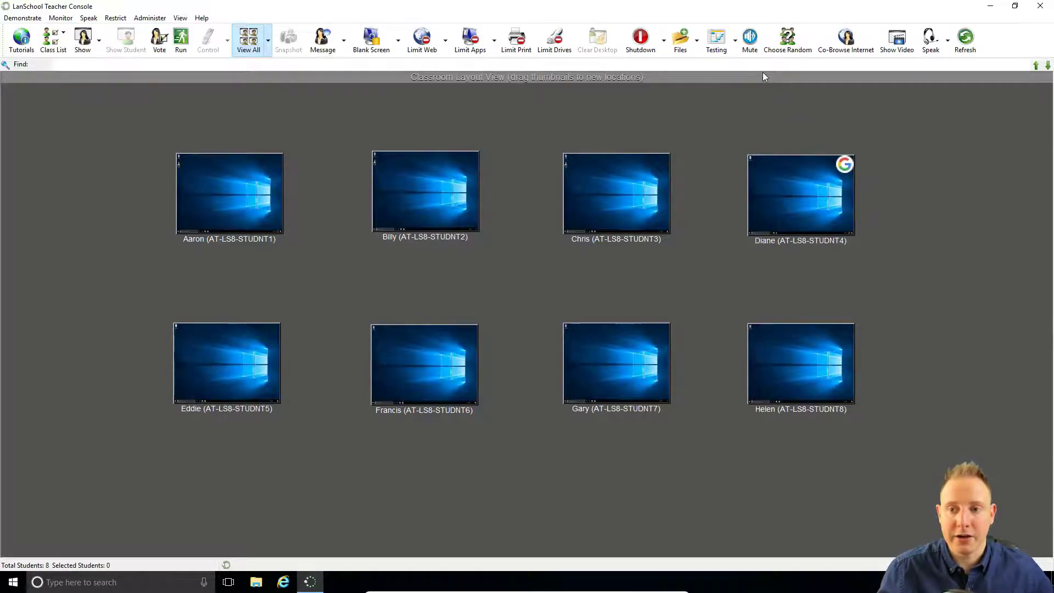
# Start a new test from the testing options, move the Test Builder window, then close it
pyautogui.click(736, 49)
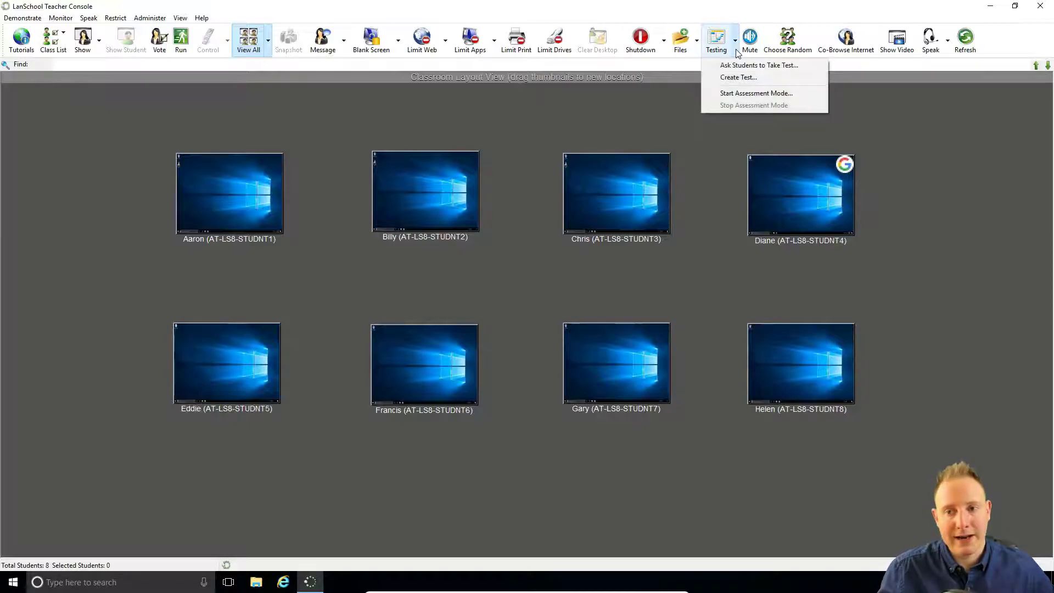
pyautogui.click(766, 81)
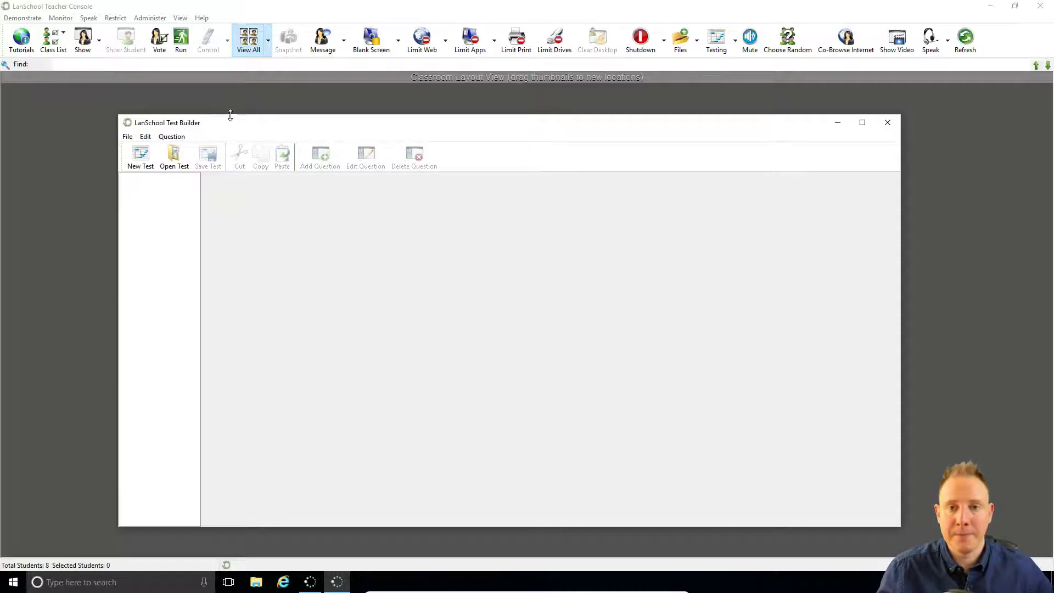
pyautogui.moveTo(230, 120); pyautogui.dragTo(242, 107)
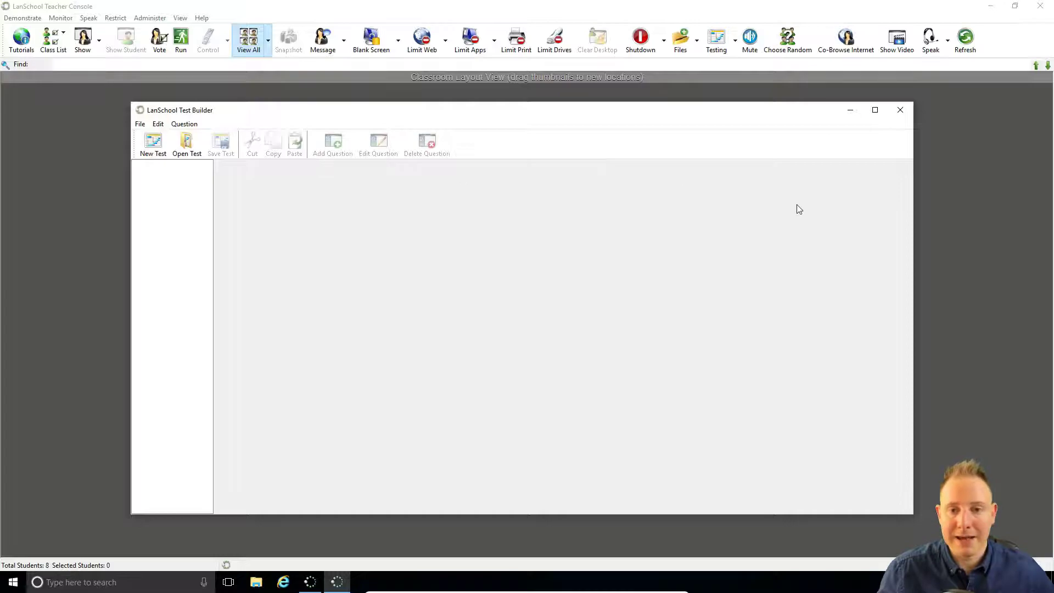
pyautogui.click(899, 112)
# Open the pinned Testing folder from File Explorer's taskbar list and browse LanSchool > Testing
pyautogui.moveTo(639, 223)
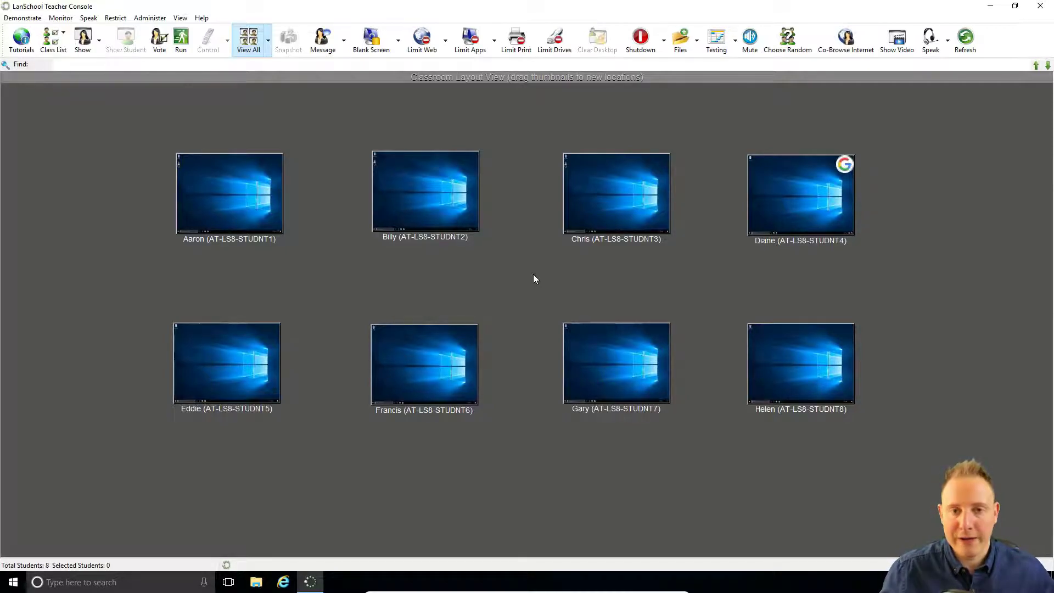
pyautogui.click(256, 582)
pyautogui.rightClick(256, 582)
pyautogui.click(252, 409)
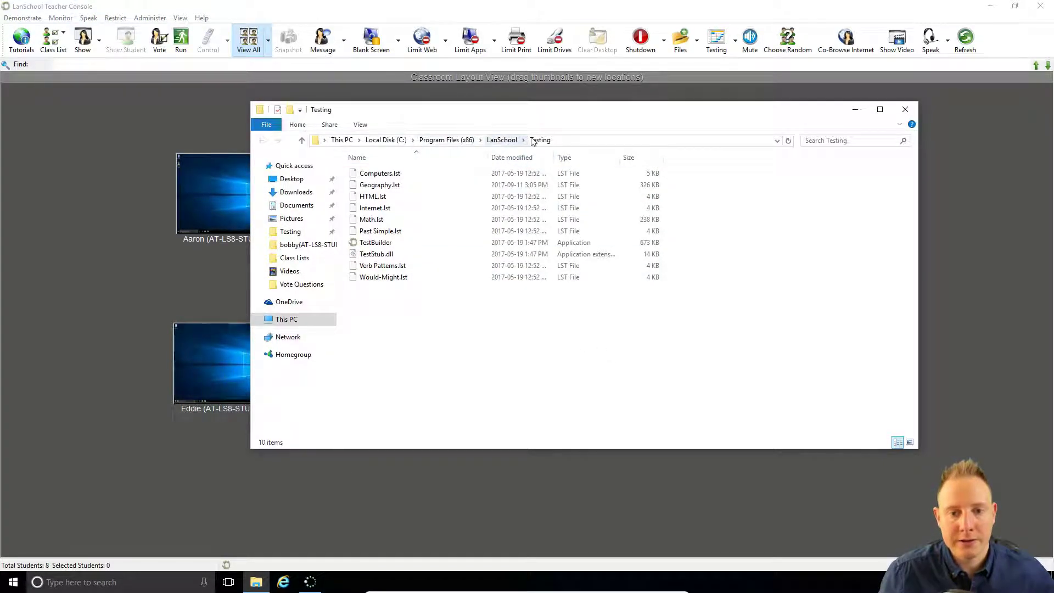
pyautogui.click(501, 142)
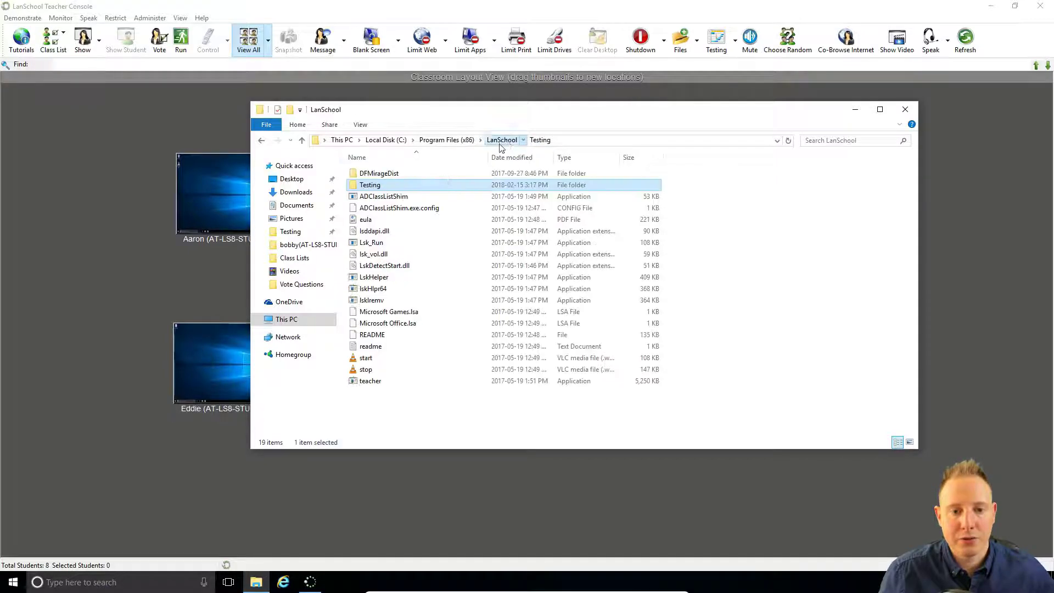
pyautogui.doubleClick(379, 187)
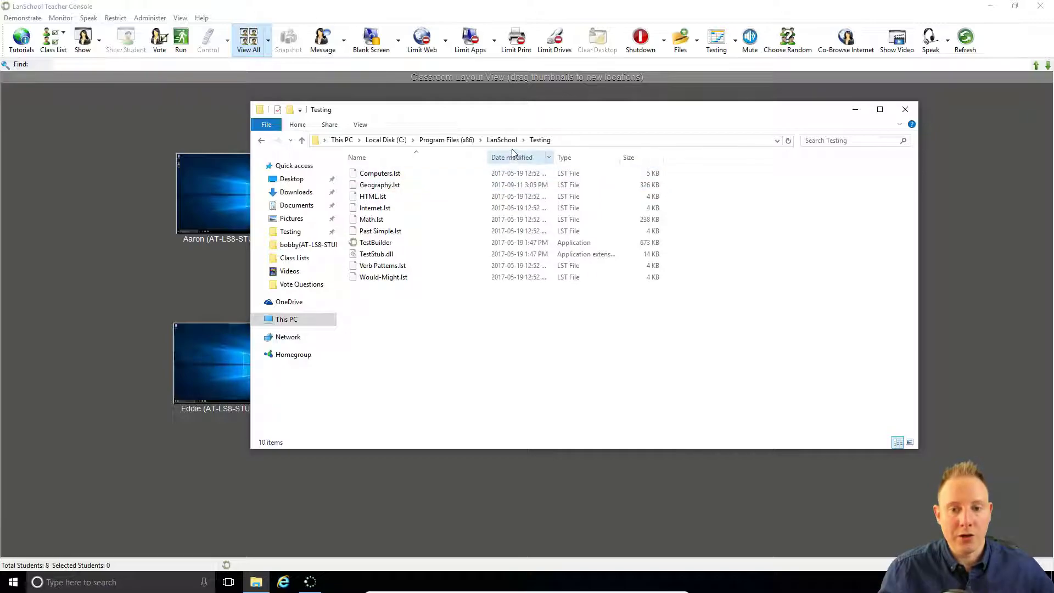
# Go back to LanSchool, reopen the Testing folder, and launch the TestBuilder application
pyautogui.click(510, 141)
pyautogui.rightClick(380, 185)
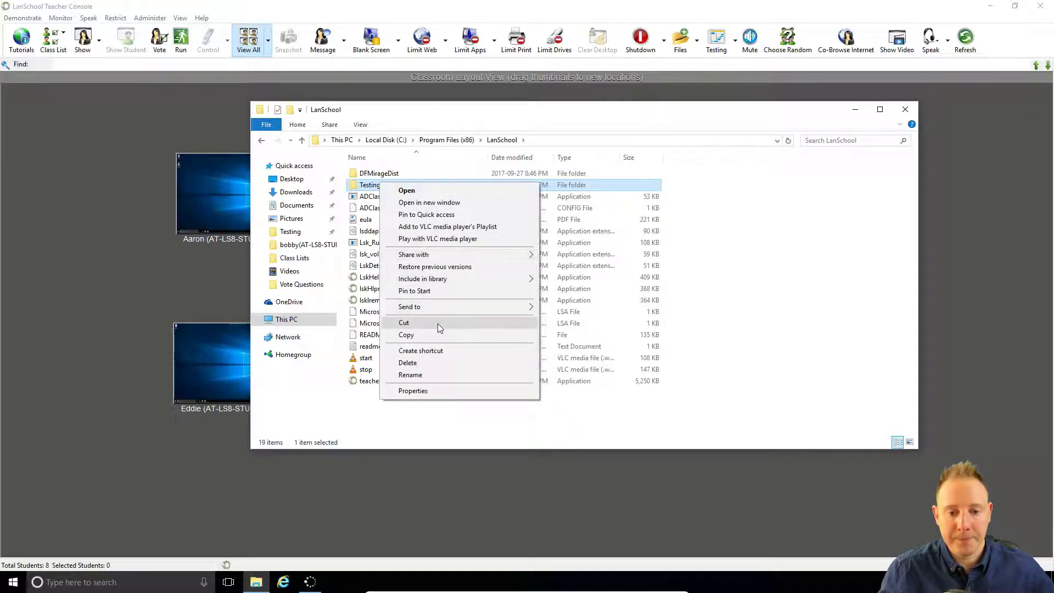
pyautogui.click(366, 190)
pyautogui.doubleClick(366, 190)
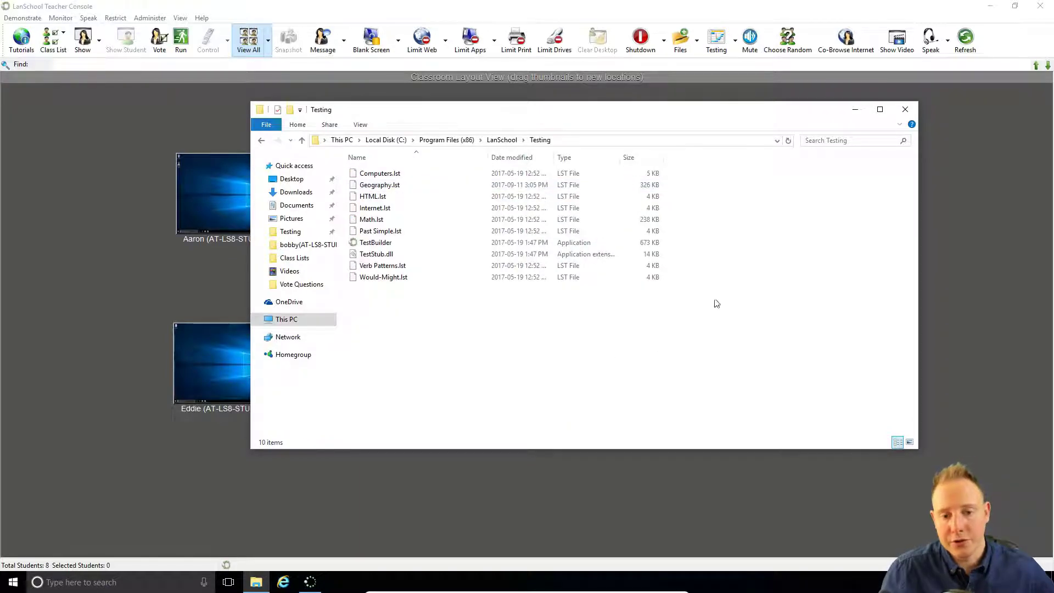
pyautogui.click(416, 244)
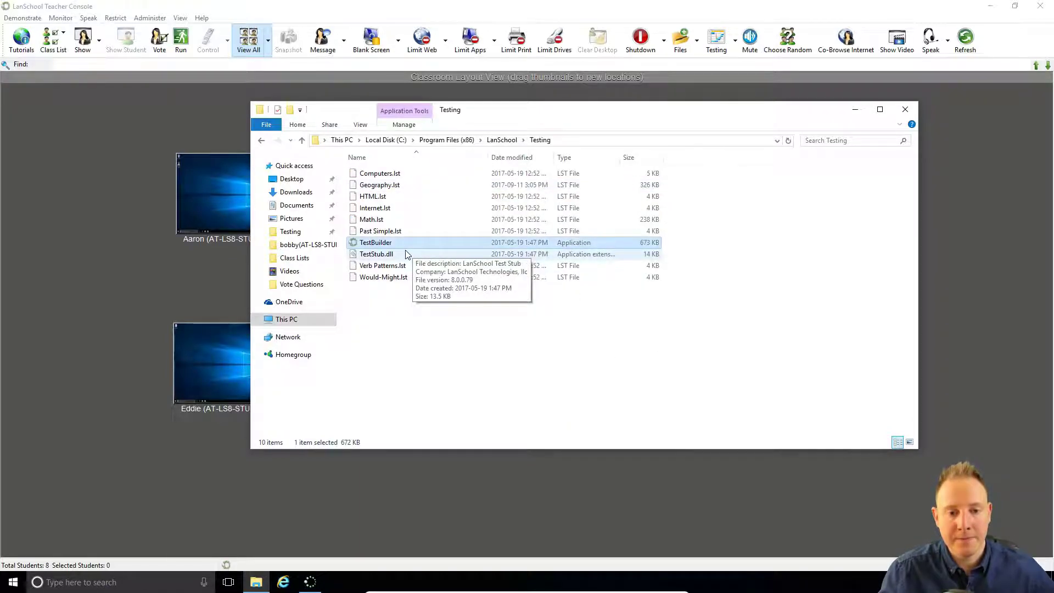
pyautogui.click(400, 253)
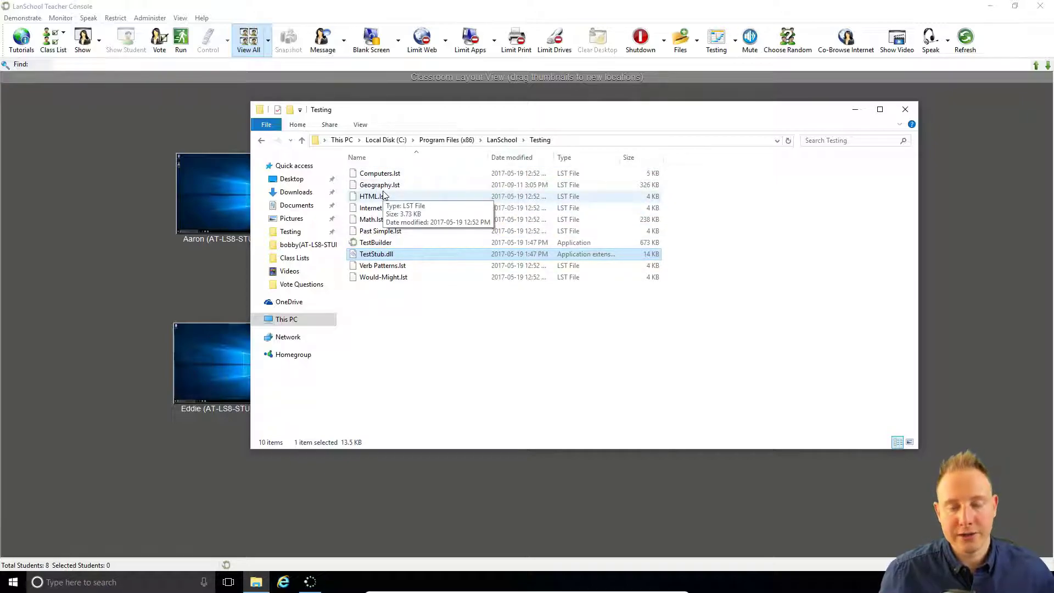
pyautogui.click(487, 308)
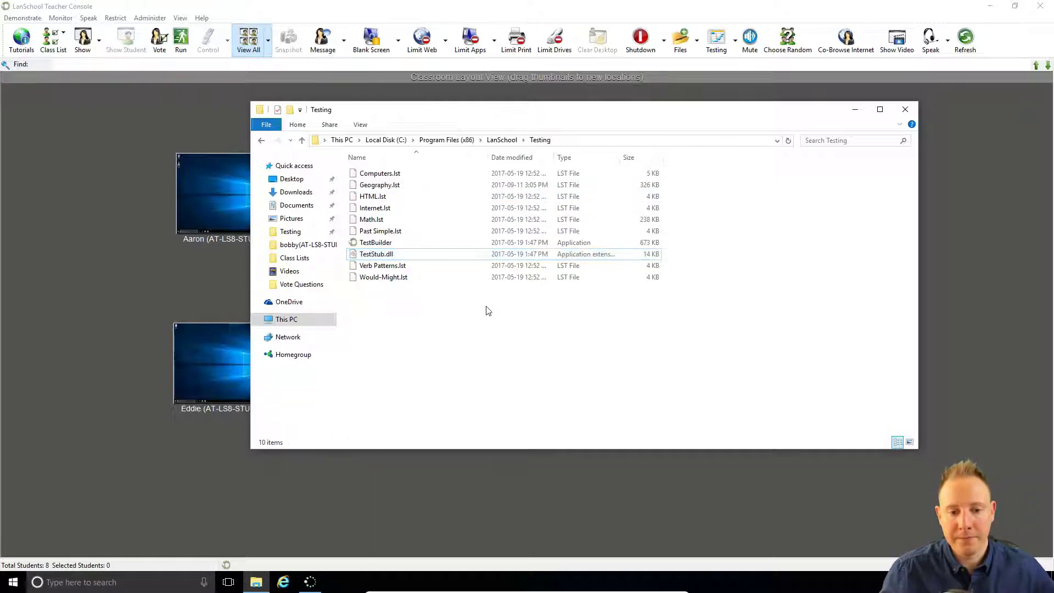
pyautogui.doubleClick(373, 242)
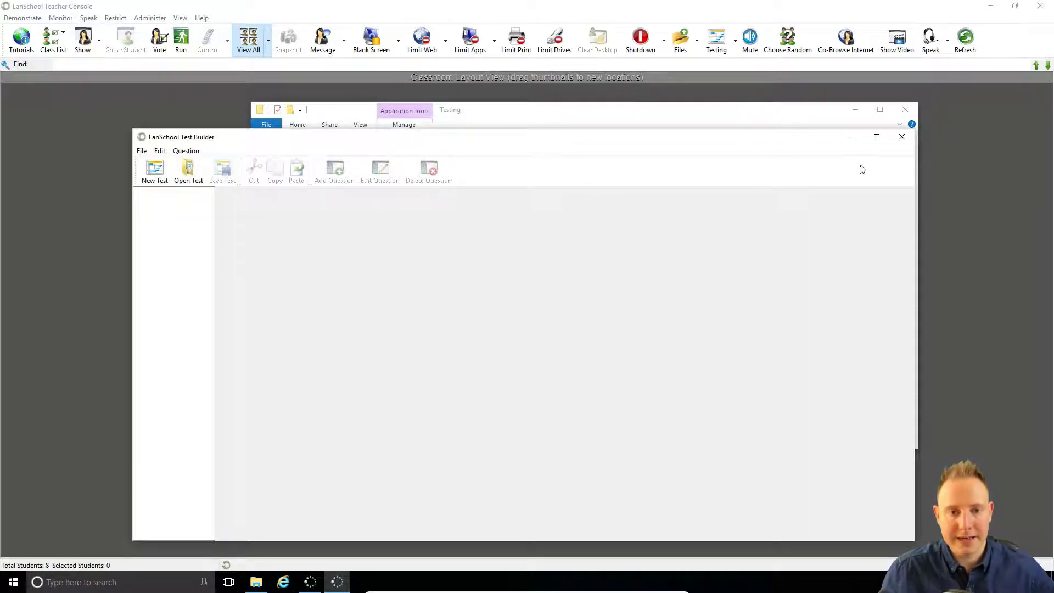
# Close File Explorer, reposition Test Builder, and load the Math sample test to view Question 2
pyautogui.click(905, 110)
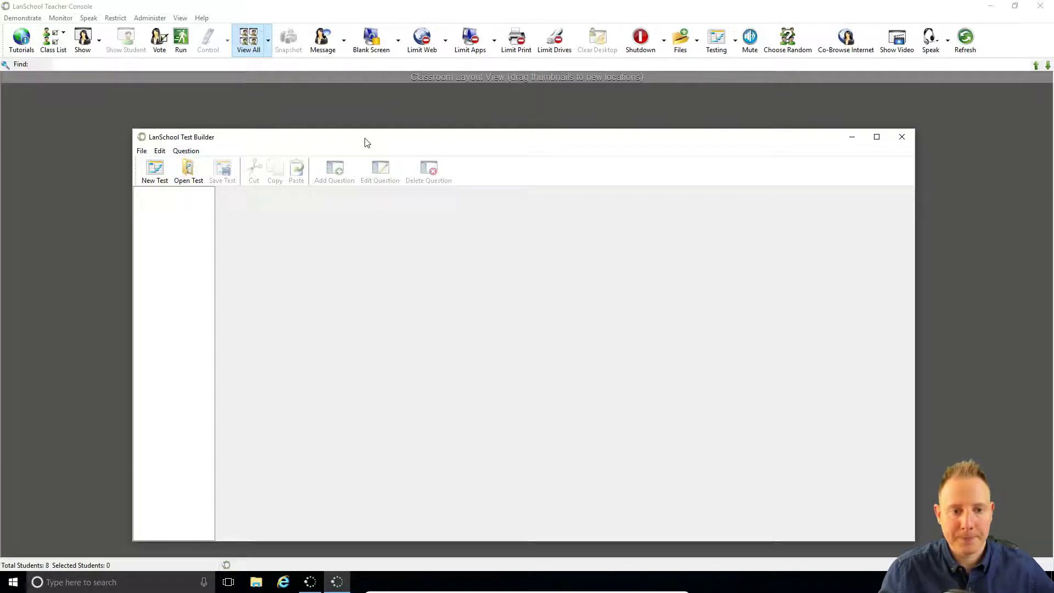
pyautogui.moveTo(367, 143); pyautogui.dragTo(381, 119)
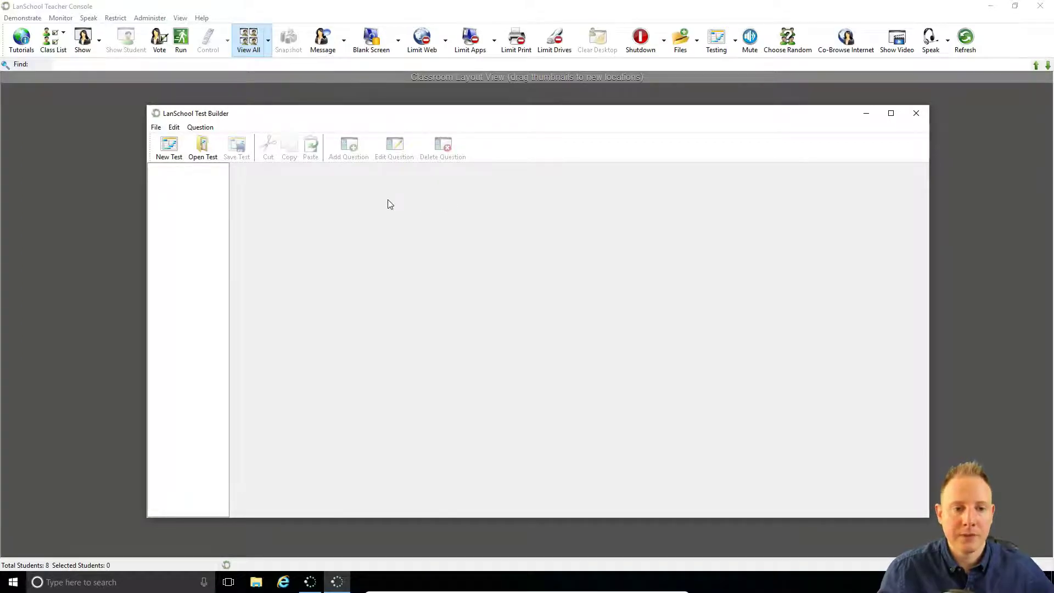
pyautogui.click(203, 149)
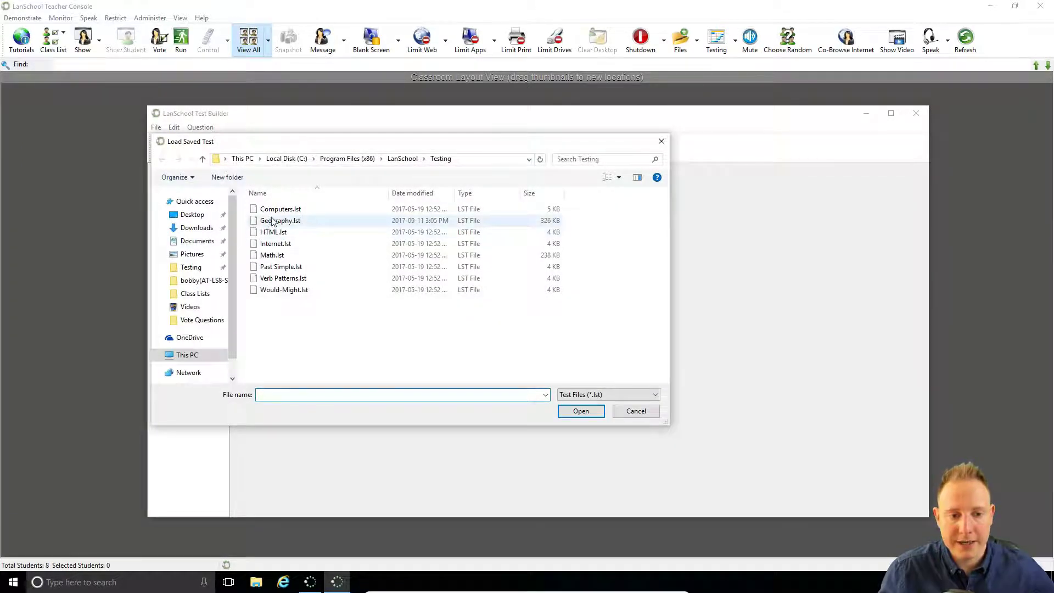
pyautogui.doubleClick(272, 255)
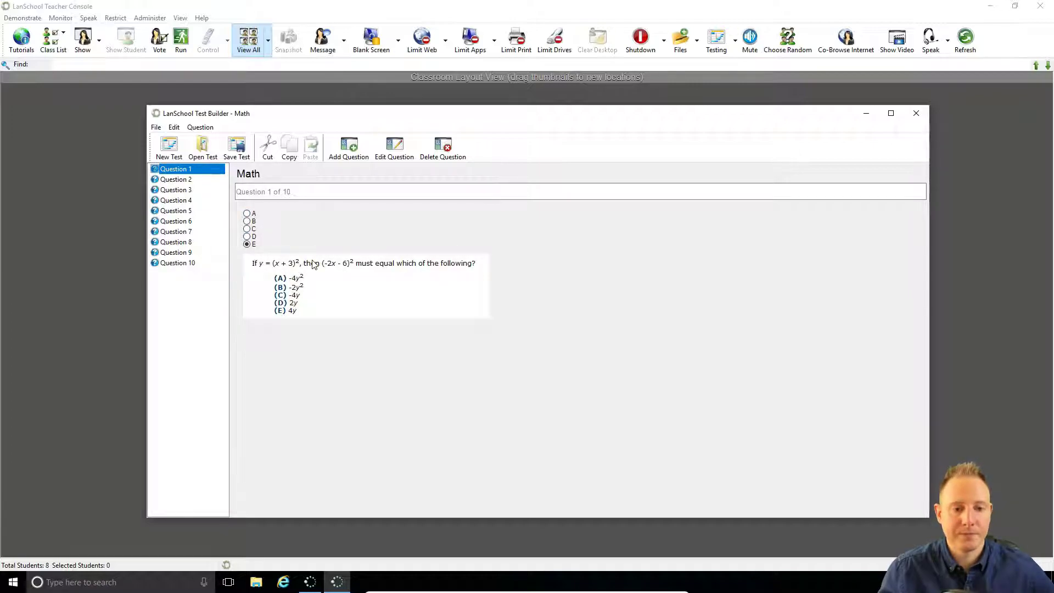
pyautogui.click(179, 182)
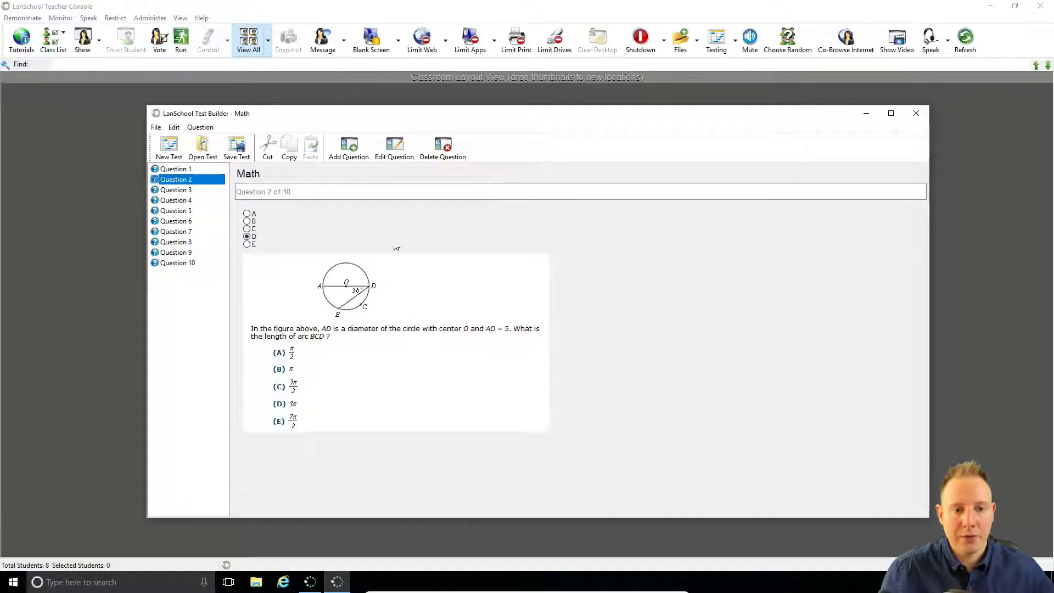
# Load the Verb Patterns sample test and view its Questions 3 and 6
pyautogui.click(208, 146)
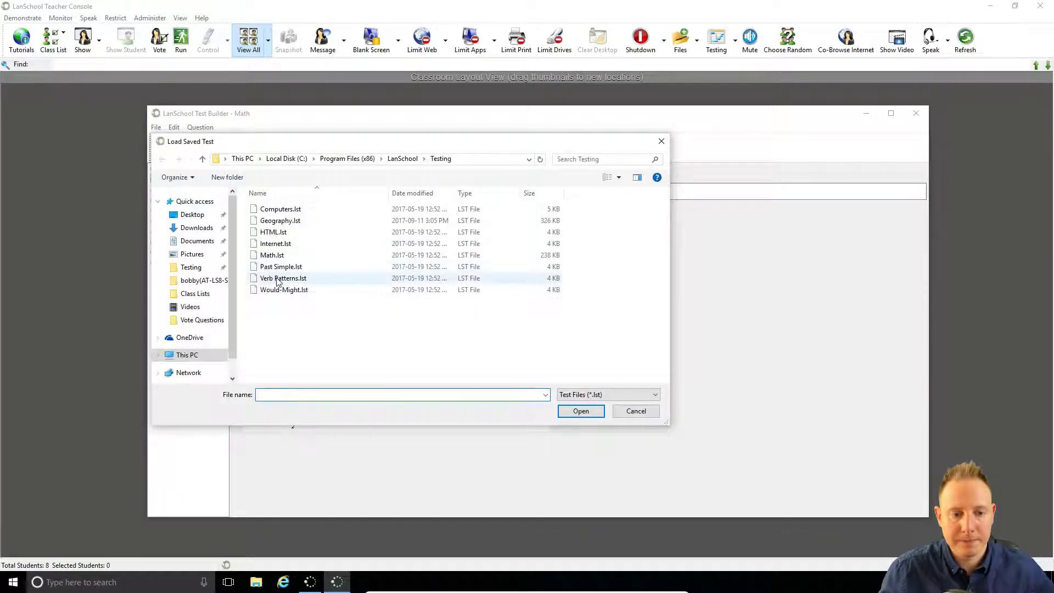
pyautogui.click(362, 278)
pyautogui.click(579, 411)
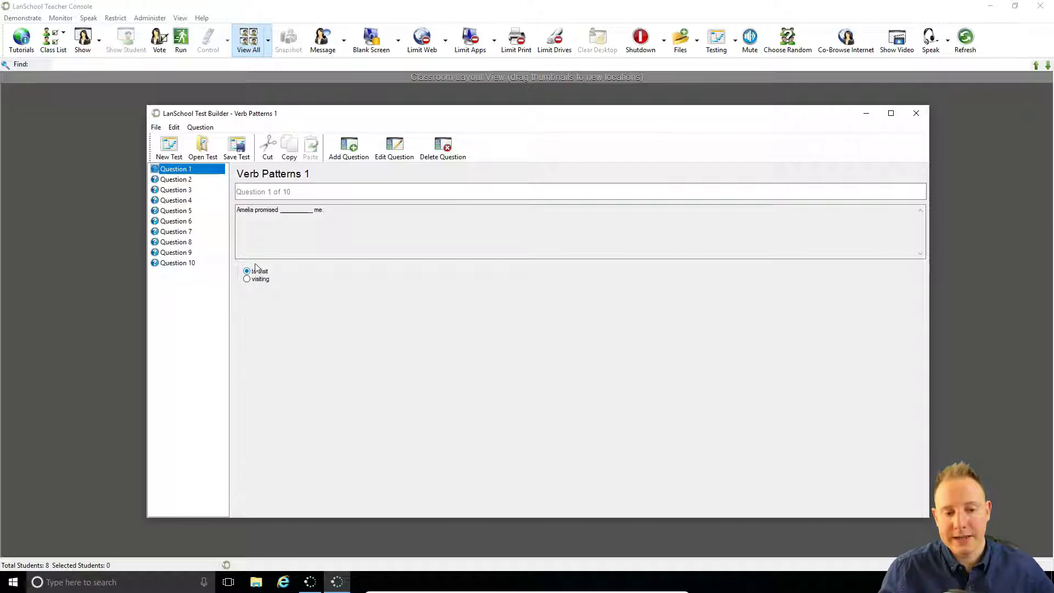
pyautogui.click(185, 189)
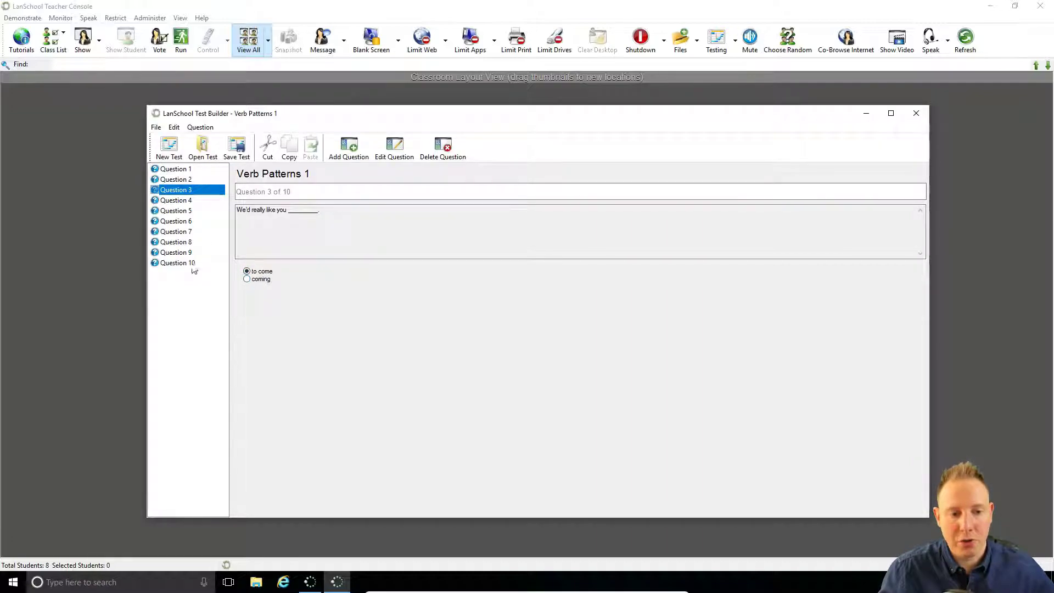
pyautogui.click(190, 221)
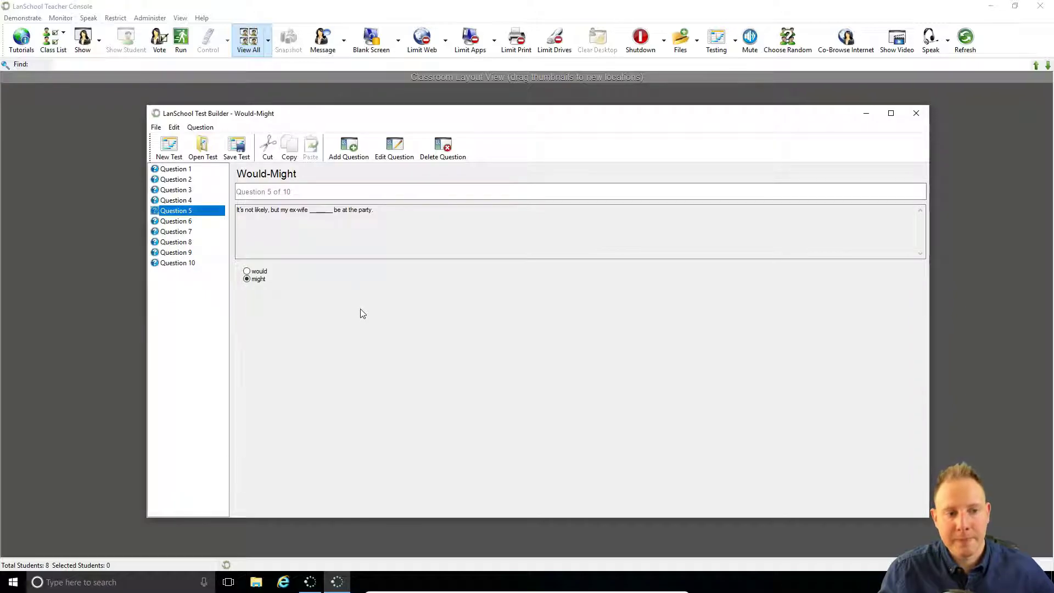
# Start a new test question and change its True/False answers to Yes and No
pyautogui.click(169, 149)
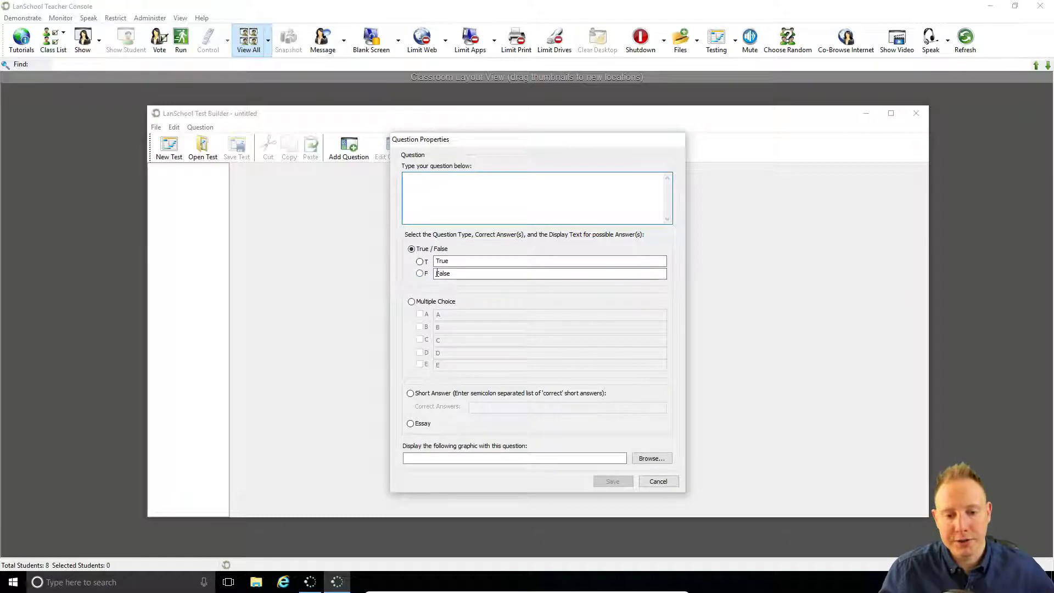
pyautogui.doubleClick(485, 260)
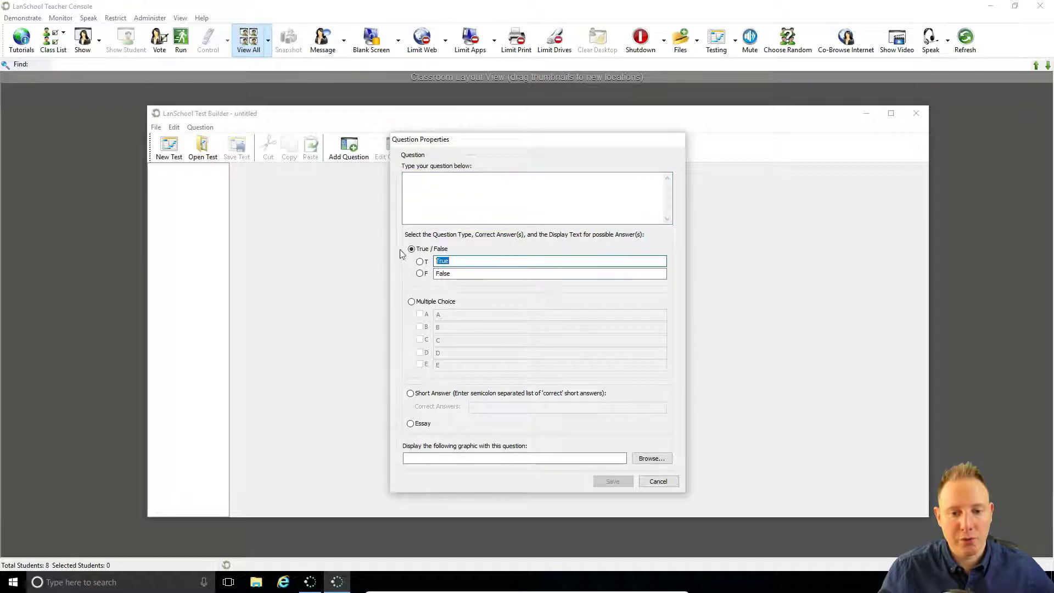
pyautogui.click(461, 273)
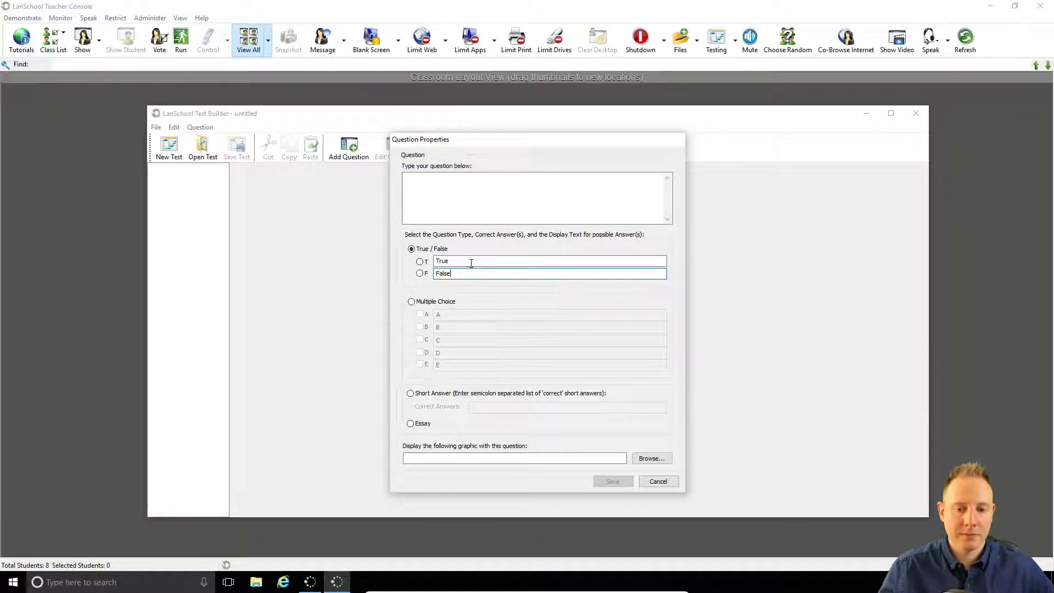
pyautogui.doubleClick(471, 262)
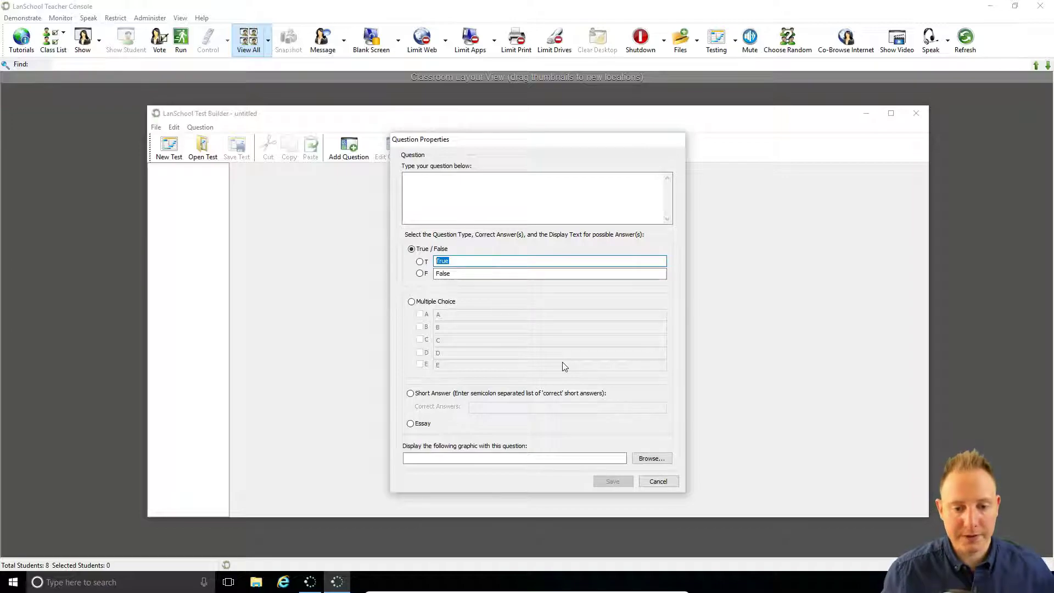
pyautogui.write('Yes')
pyautogui.press('Tab')
pyautogui.write('N')
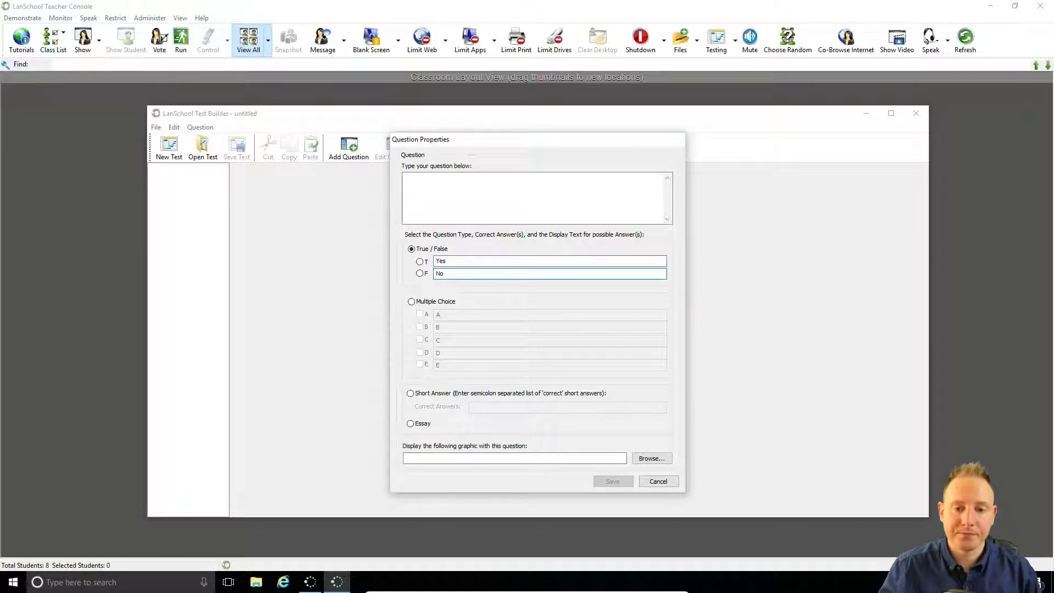
pyautogui.write('o')
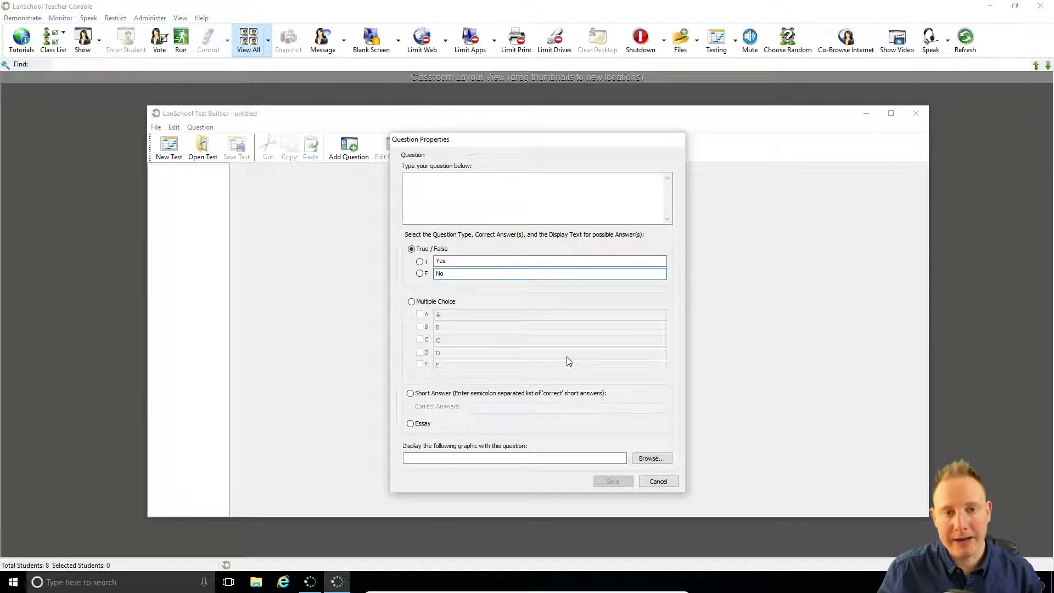
pyautogui.click(420, 274)
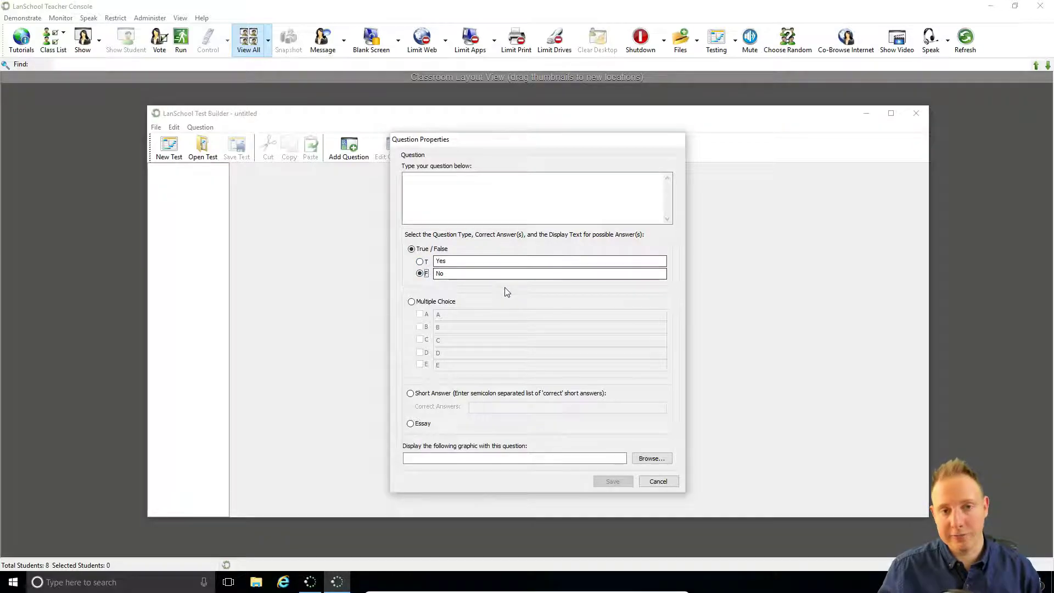
pyautogui.click(418, 248)
# Try the Multiple Choice and Short Answer question types, ending on Essay
pyautogui.click(440, 301)
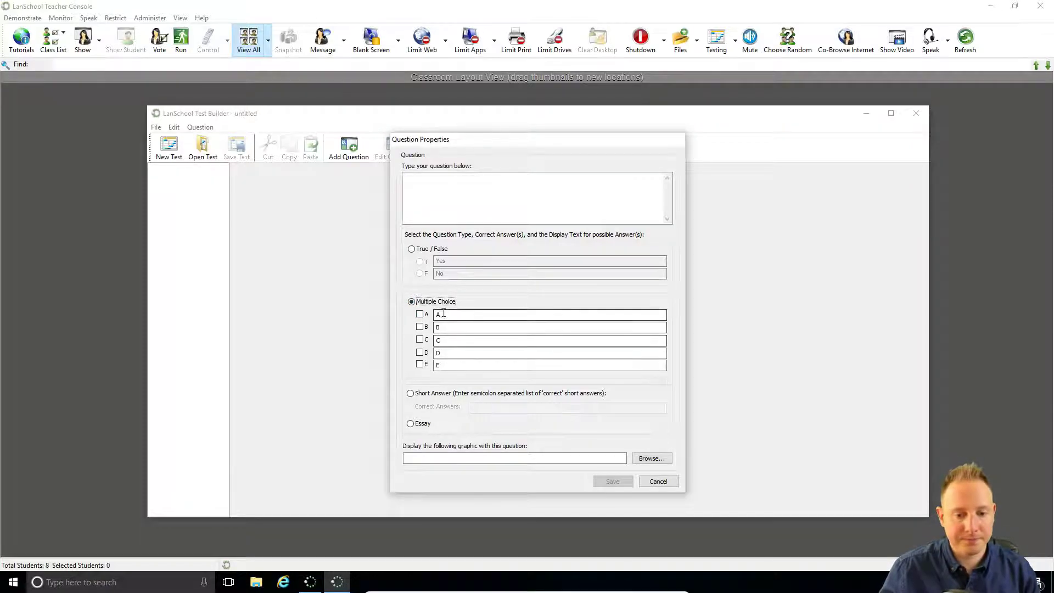
pyautogui.click(419, 353)
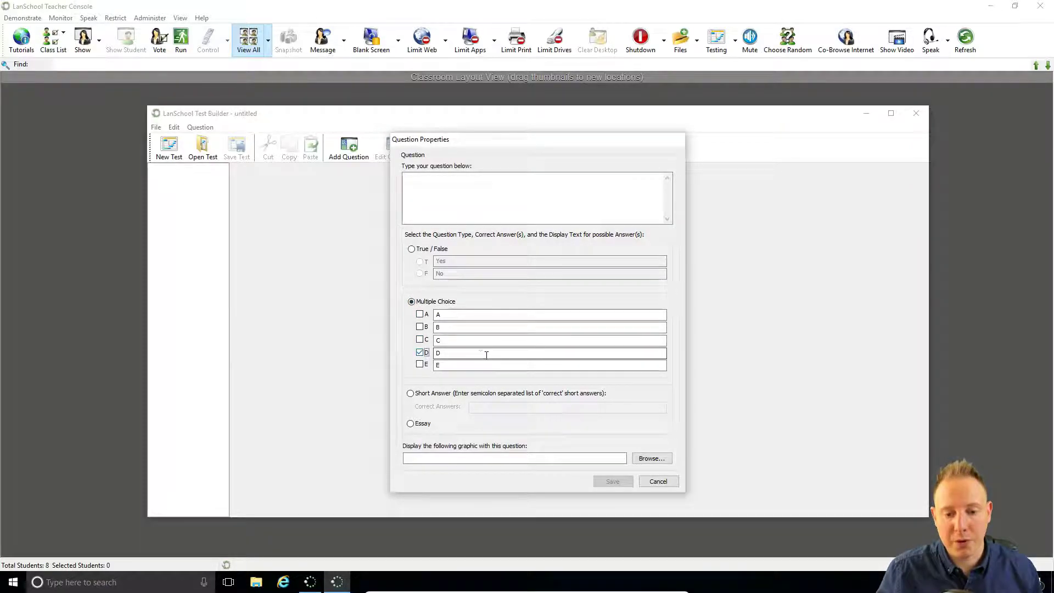
pyautogui.click(439, 395)
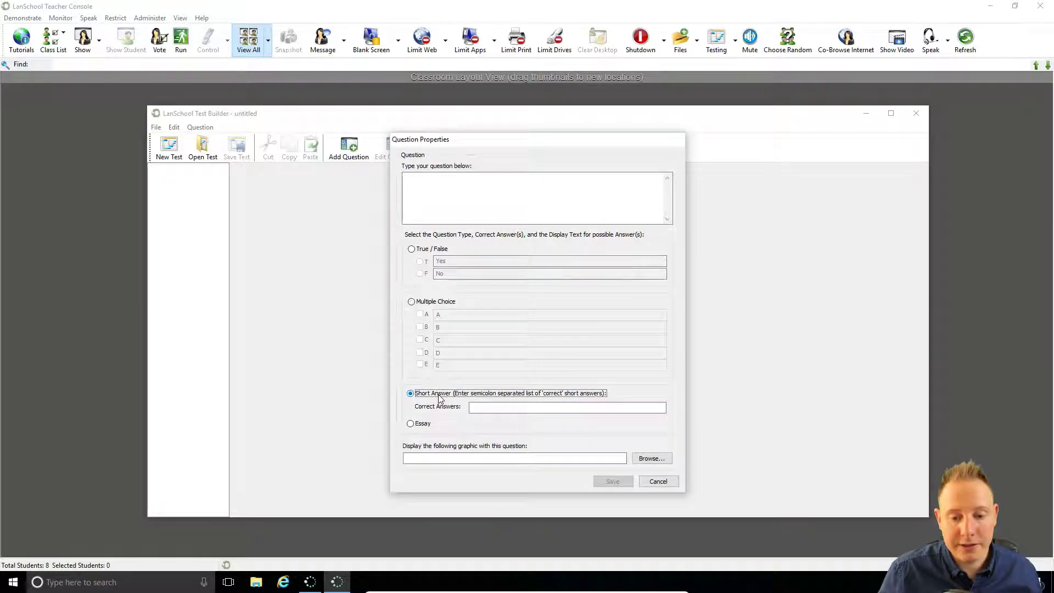
pyautogui.click(490, 406)
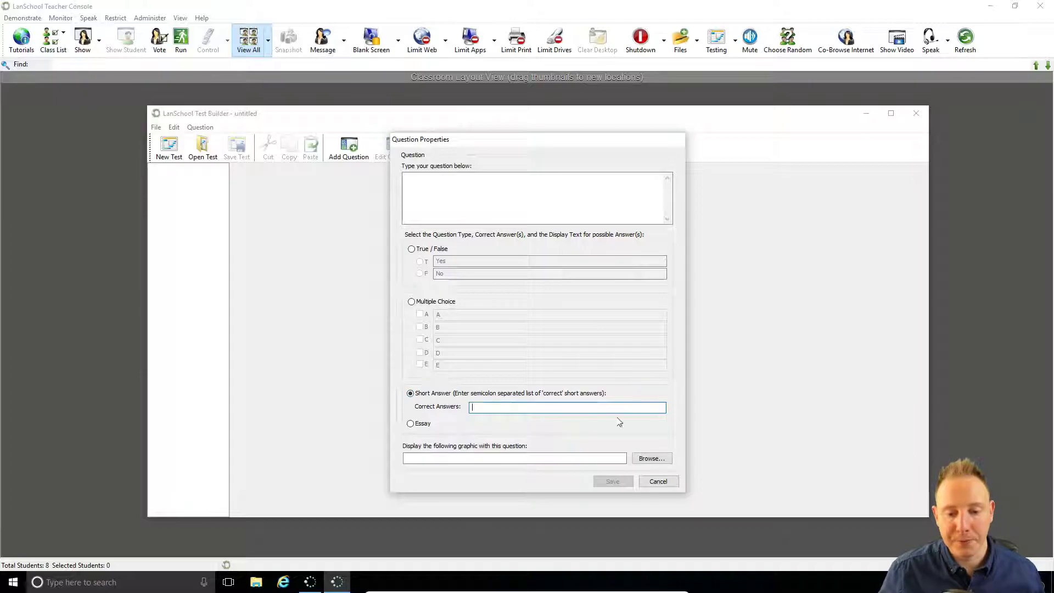
pyautogui.click(422, 425)
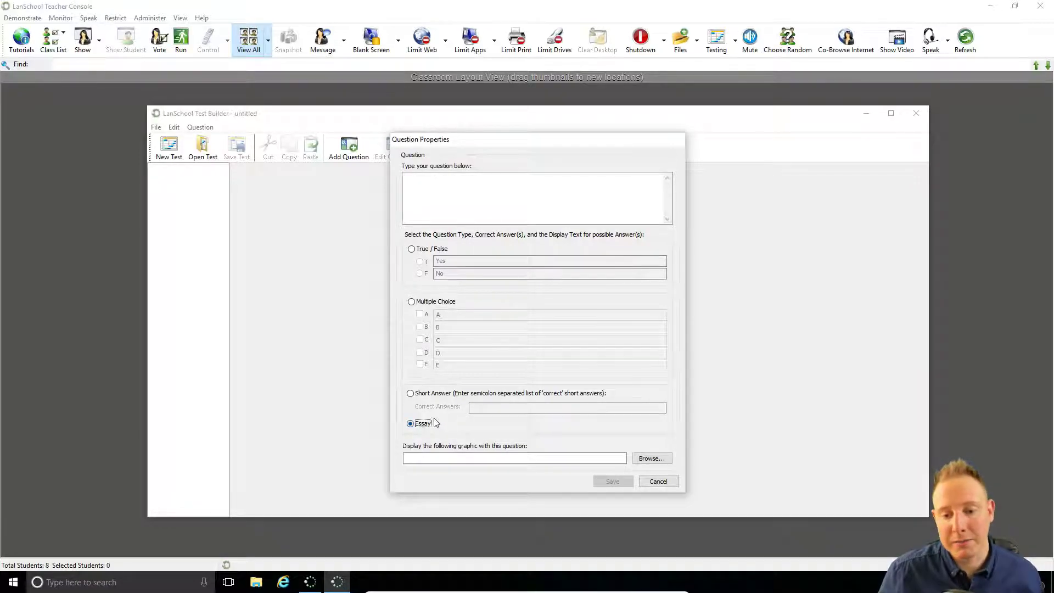
# Attach Eiffel_tower_at_dawn_horizontal.jpg from Pictures as the question's graphic
pyautogui.press('Tab')
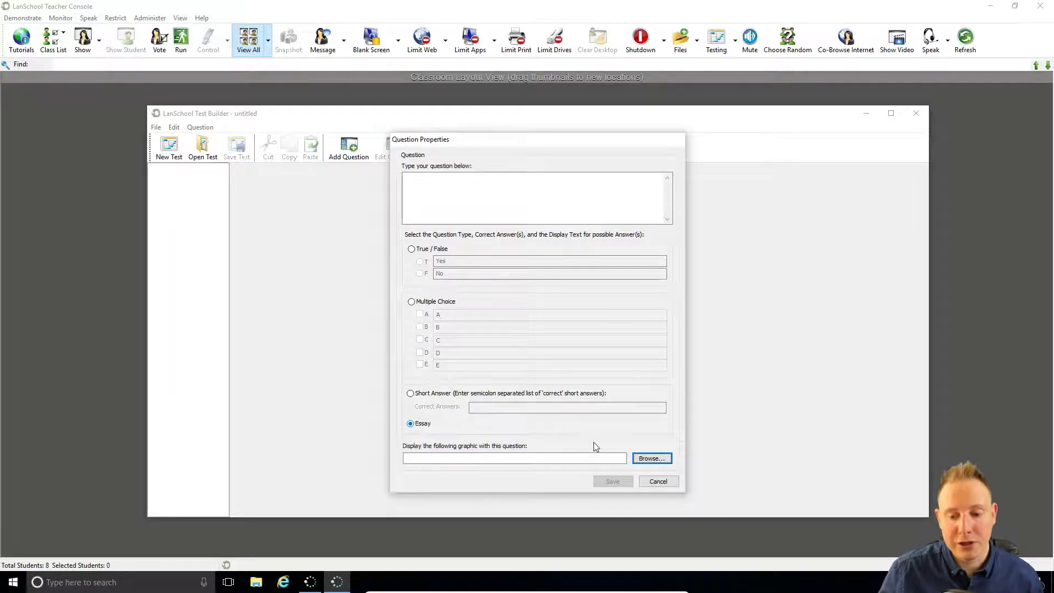
pyautogui.click(646, 460)
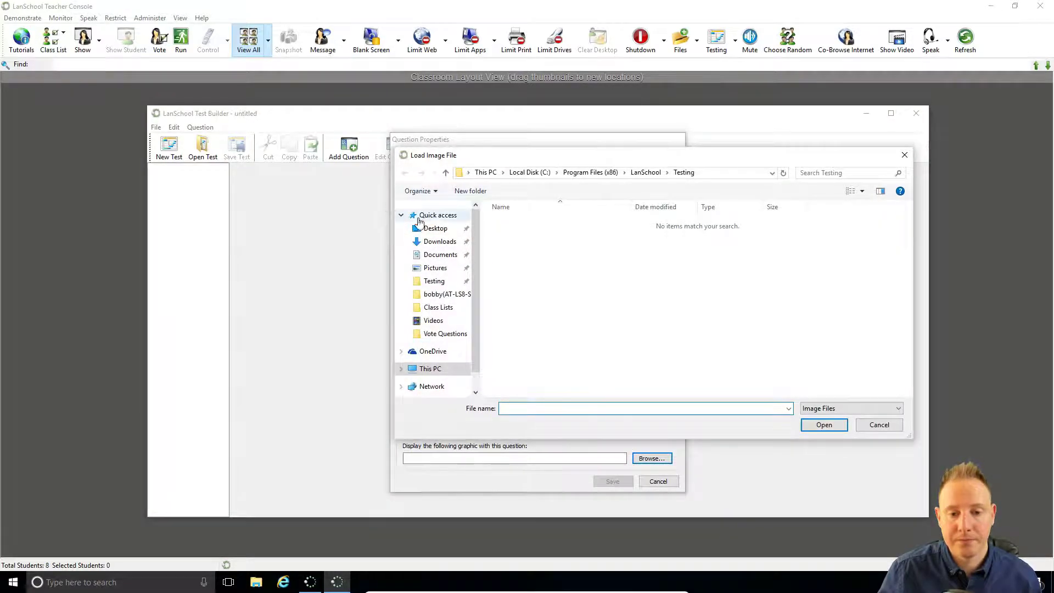
pyautogui.click(436, 228)
pyautogui.click(436, 268)
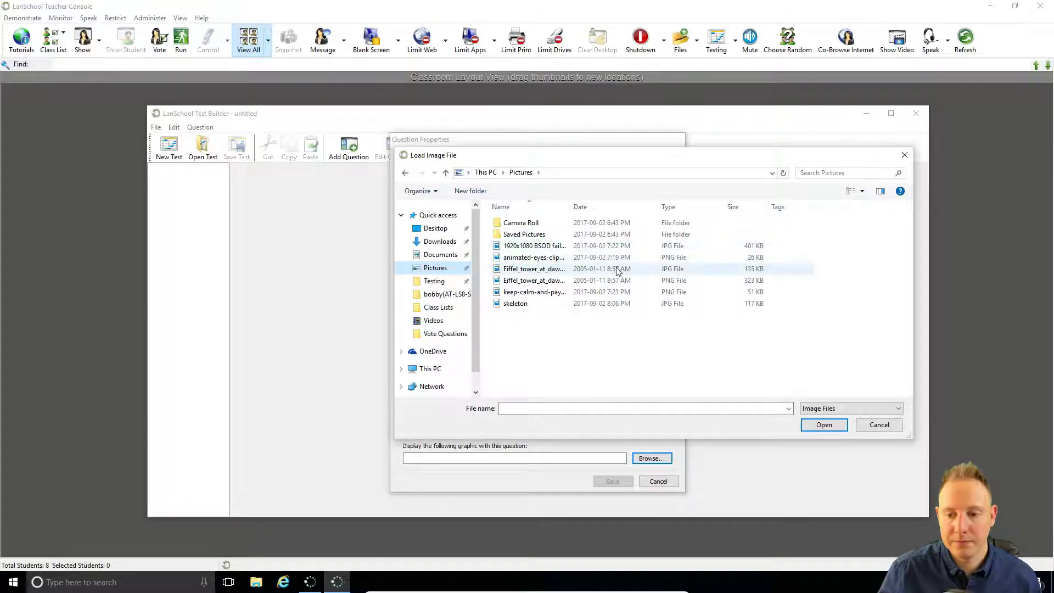
pyautogui.click(525, 269)
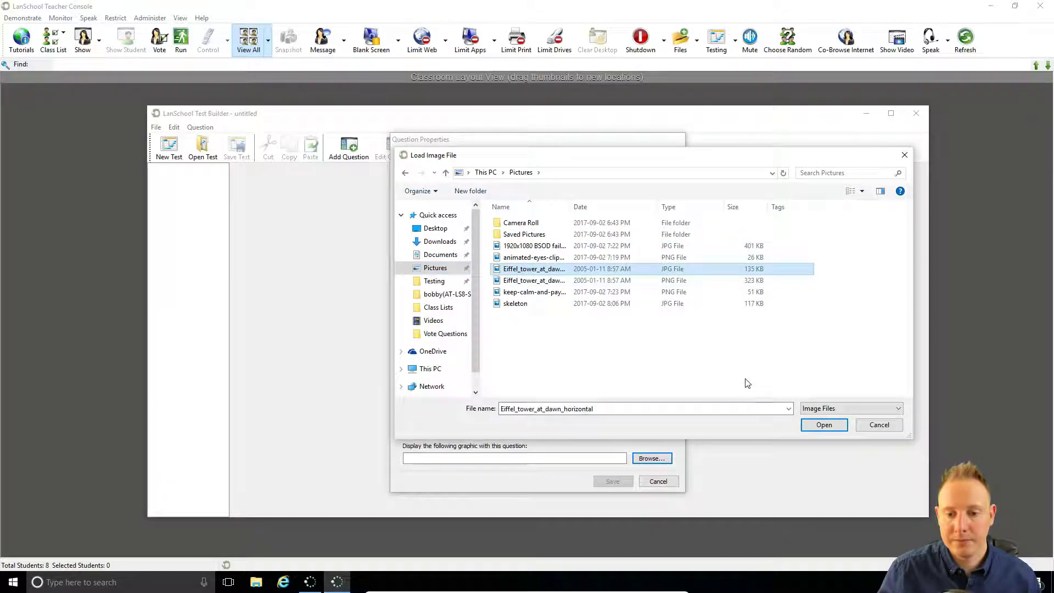
pyautogui.click(826, 428)
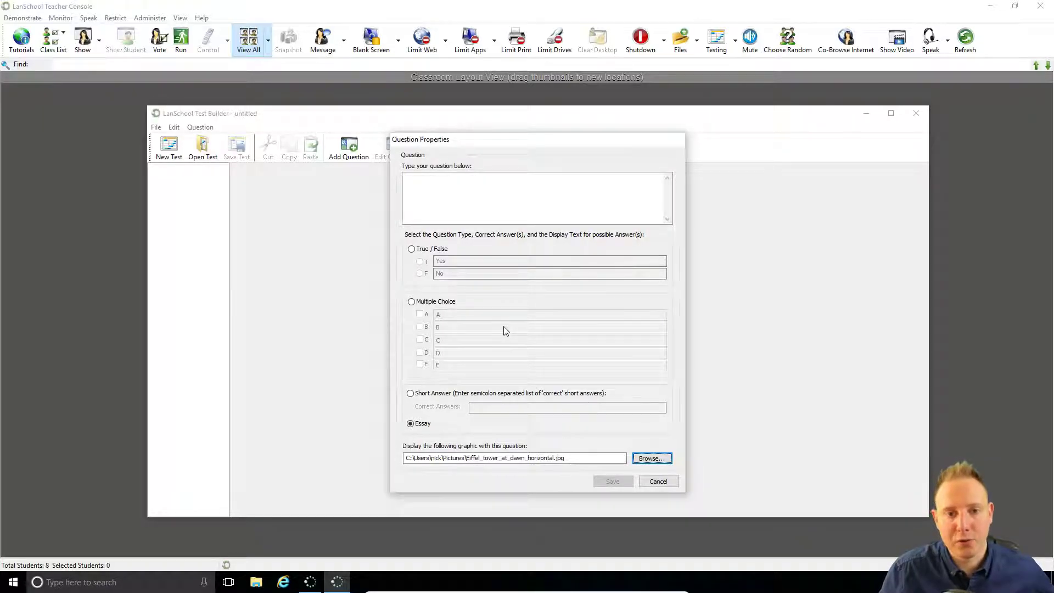
# Discard the trial question and add a True/False one: '- The pyramids are from Egypt' / '- The pyramids are not from'
pyautogui.click(662, 481)
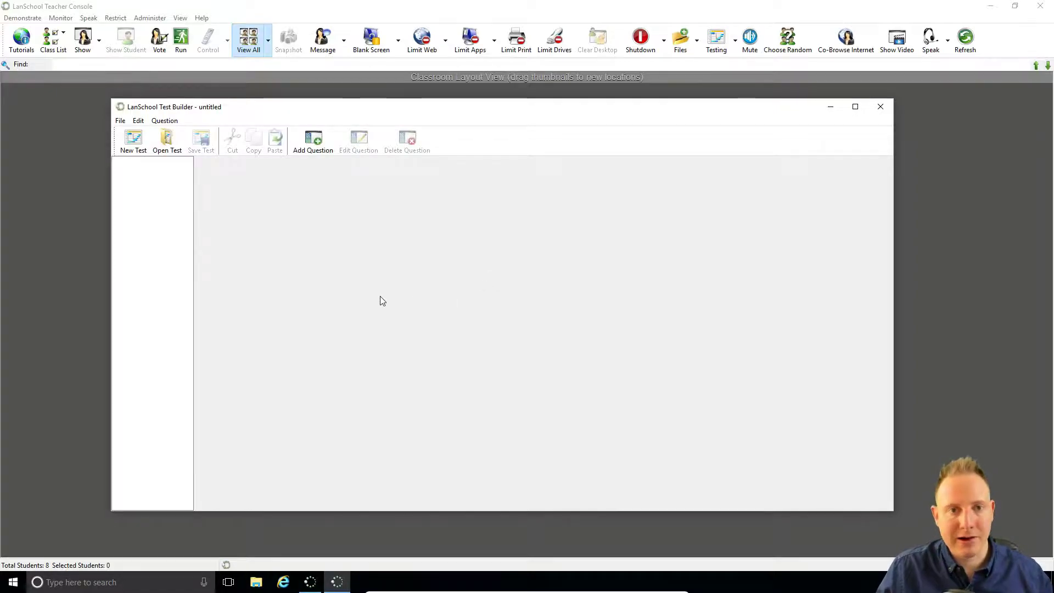
pyautogui.click(132, 150)
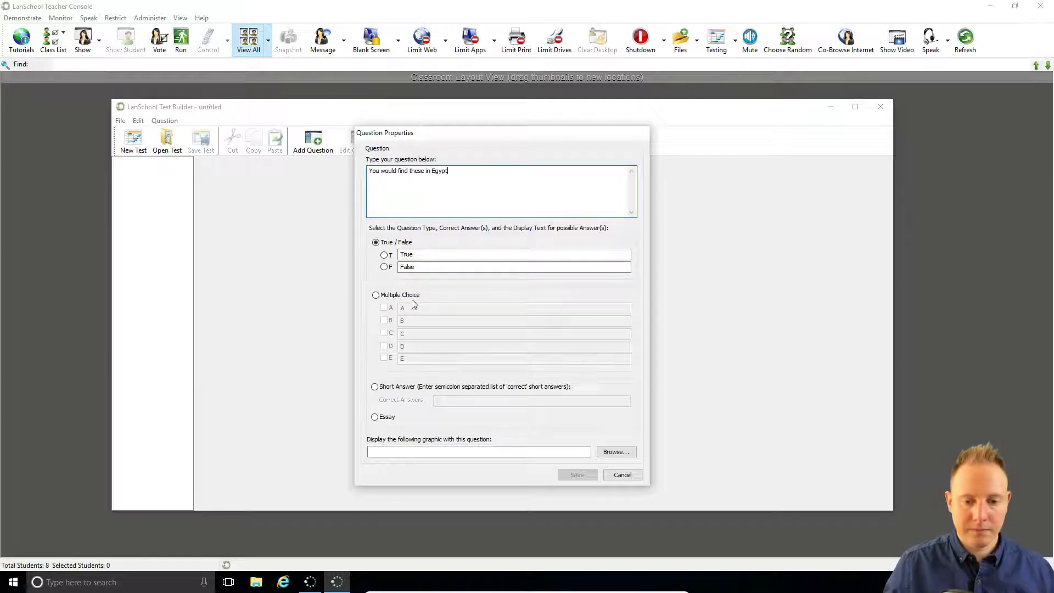
pyautogui.press('Tab')
pyautogui.write('- The pyramids are from Egypt')
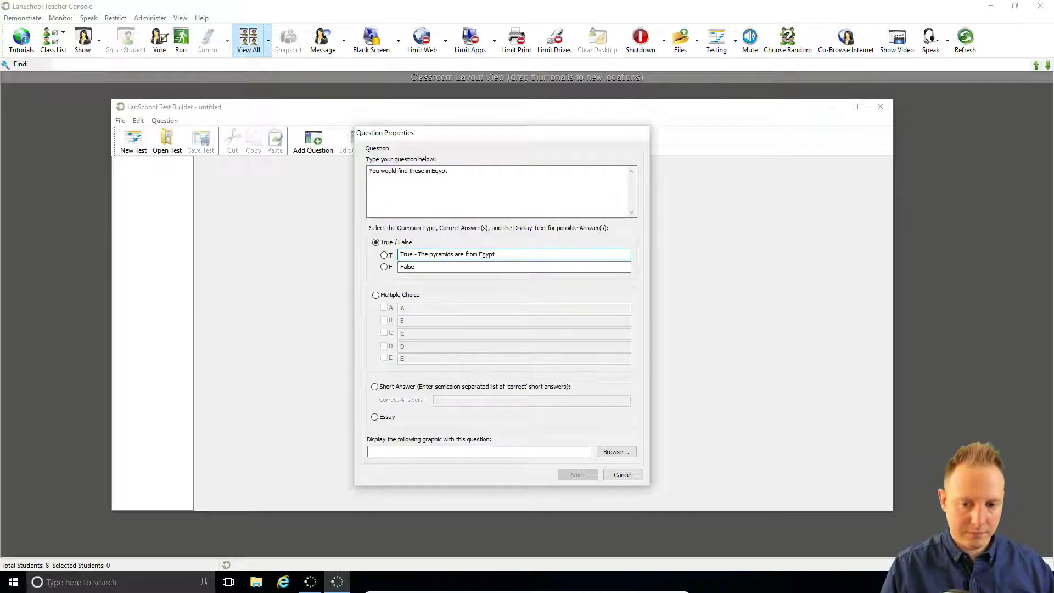
pyautogui.press('Tab')
pyautogui.write('- The pyramids are not from')
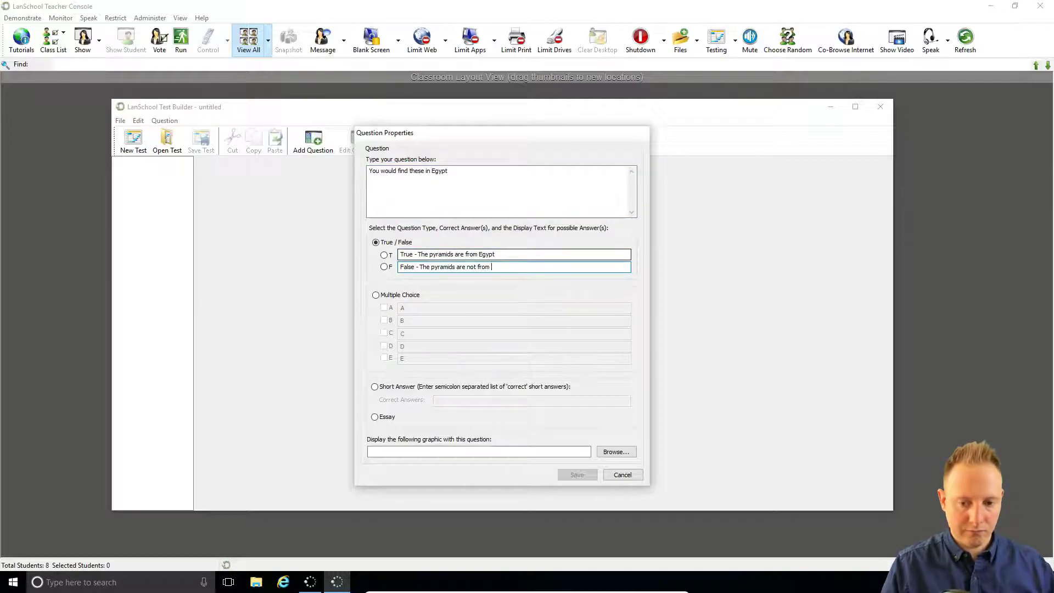
# Mark True correct, attach Egypt Pyramids Wallpapers 2 from landmarks, and save Question 1
pyautogui.click(491, 184)
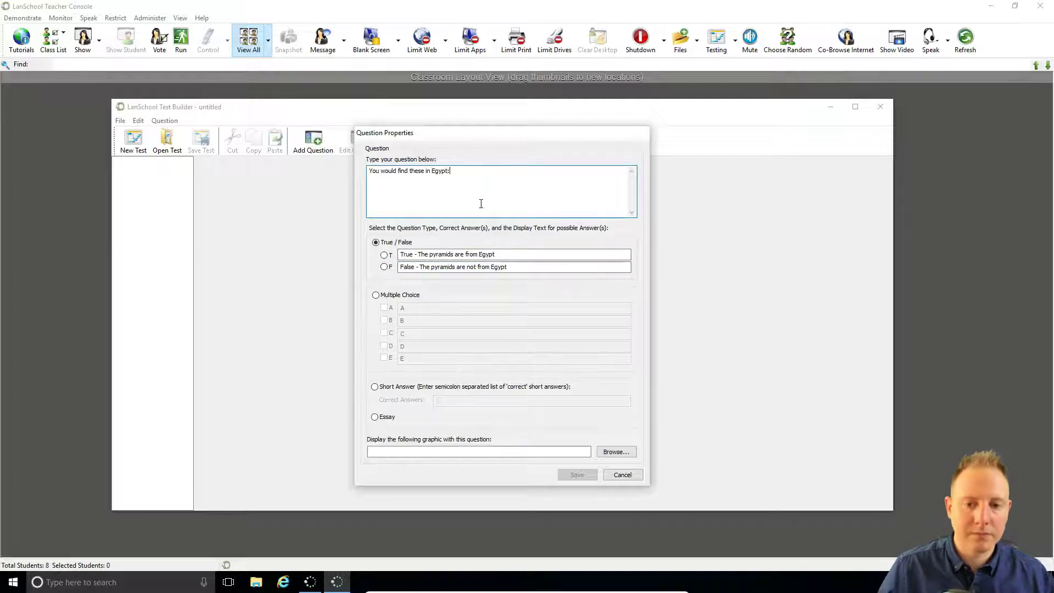
pyautogui.click(384, 255)
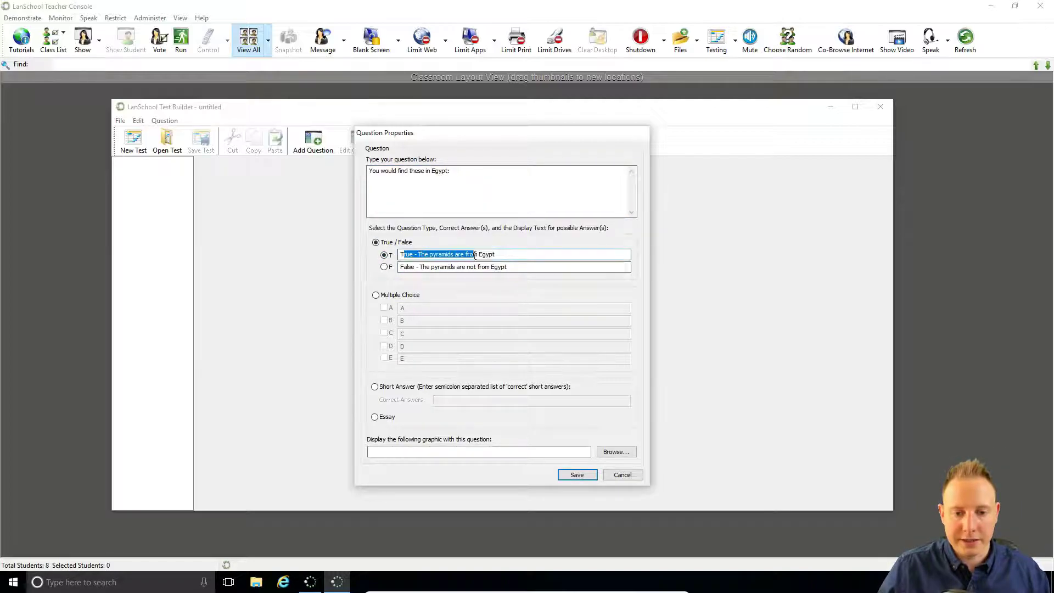
pyautogui.click(496, 255)
pyautogui.click(625, 453)
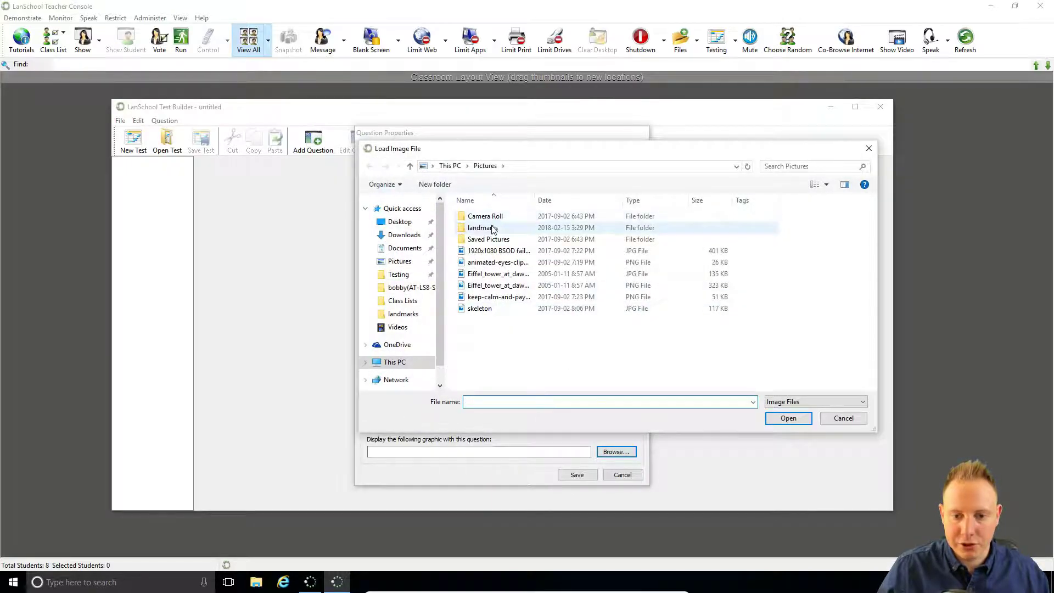
pyautogui.doubleClick(480, 229)
pyautogui.click(475, 240)
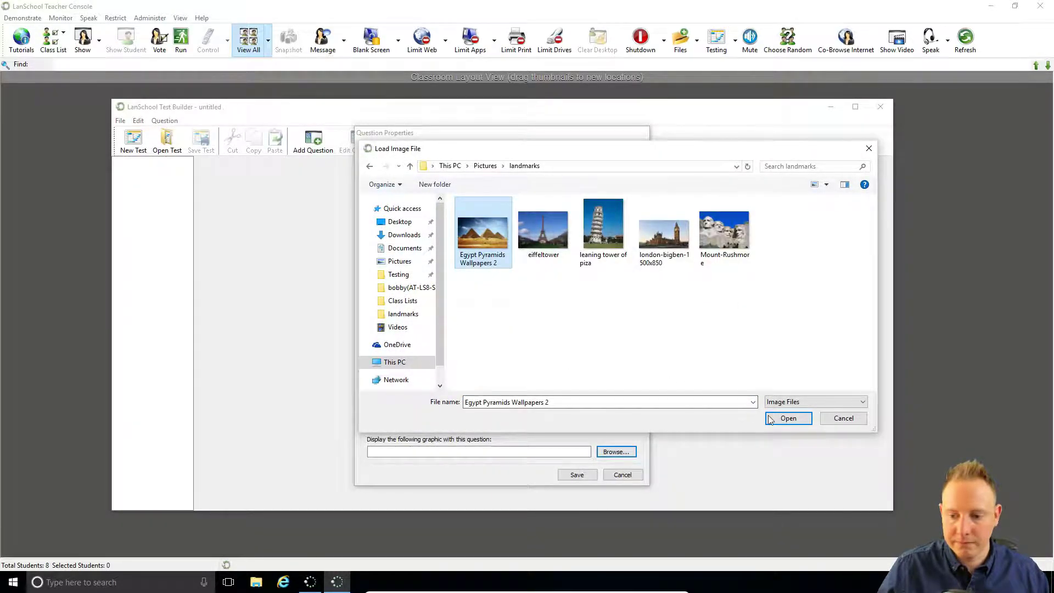
pyautogui.press('Return')
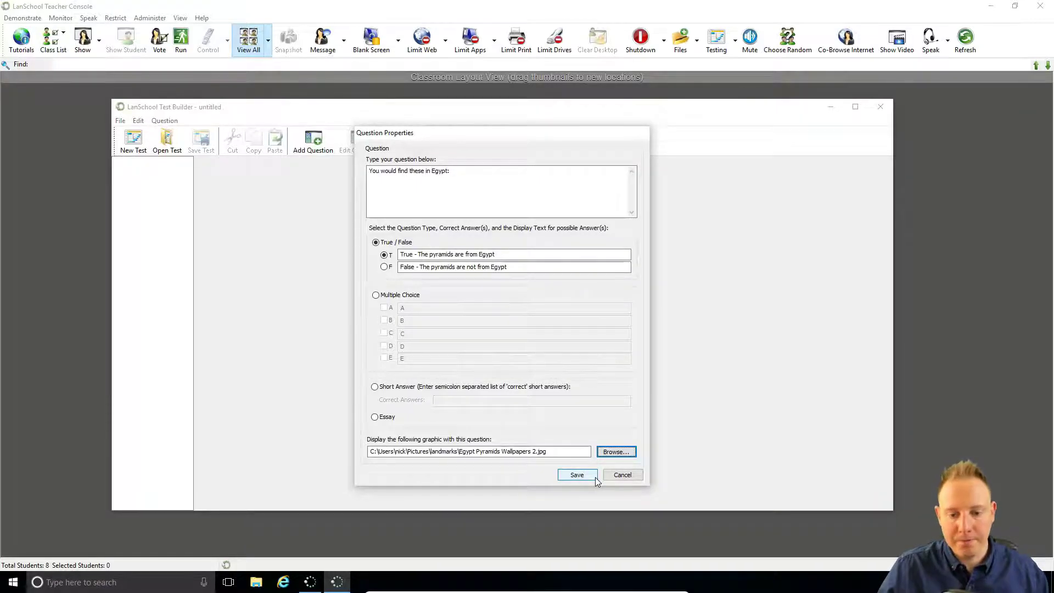
pyautogui.click(595, 476)
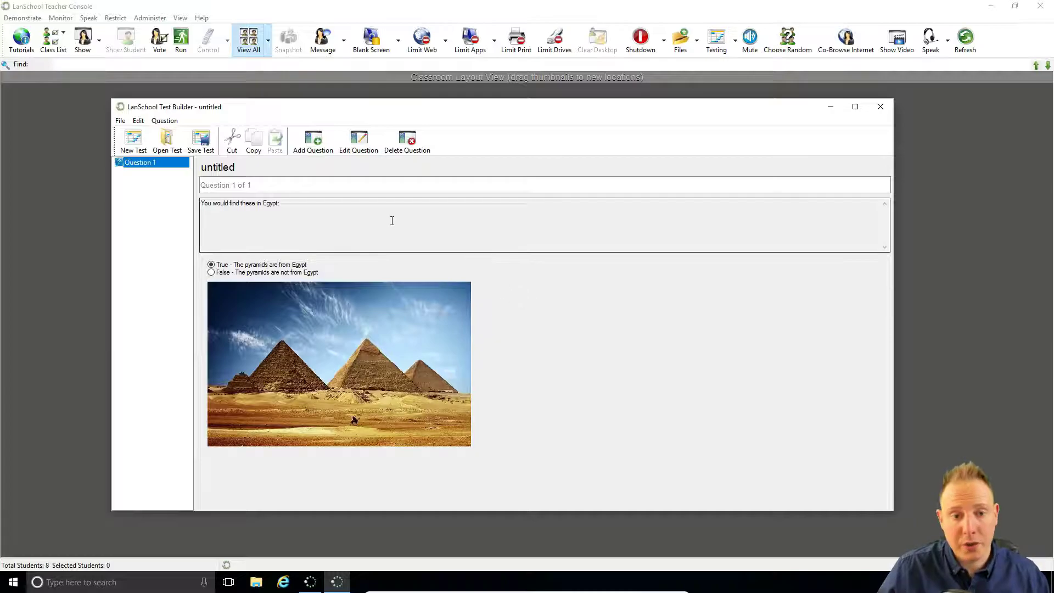
# Reopen Question 1 for editing and save it again
pyautogui.click(369, 154)
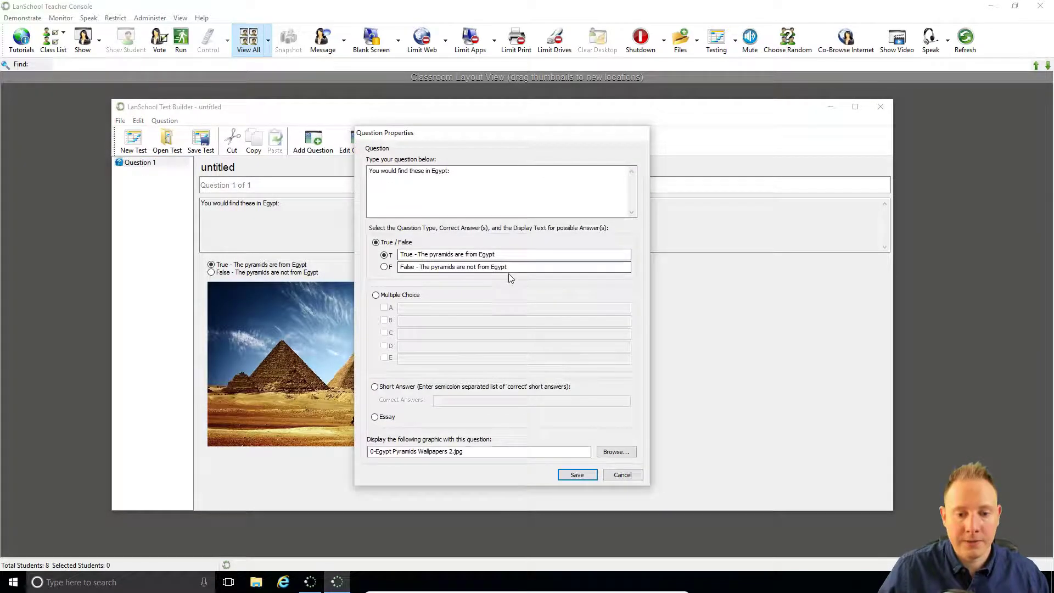
pyautogui.click(530, 207)
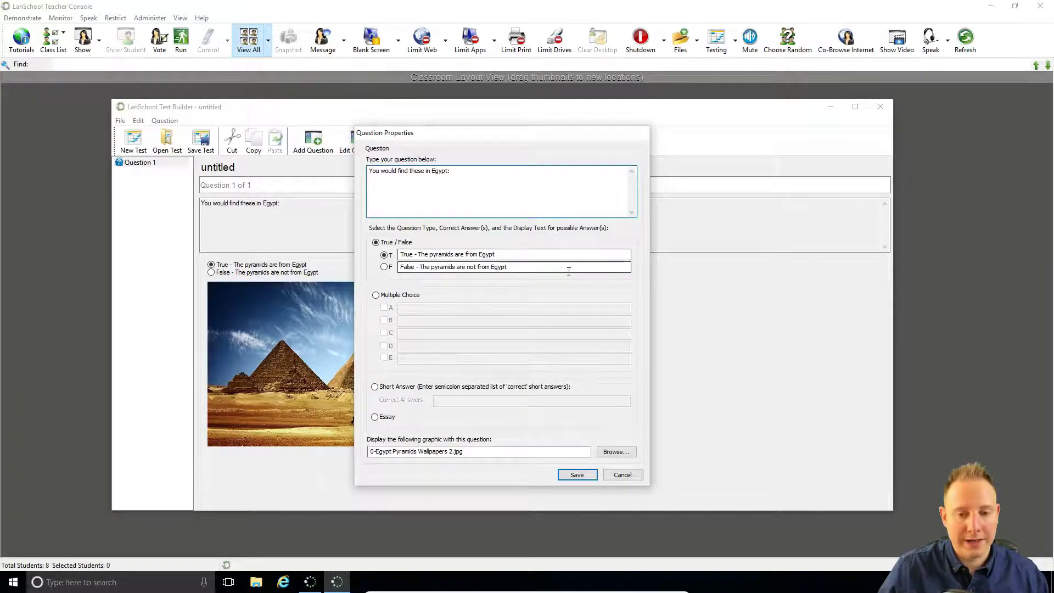
pyautogui.click(576, 475)
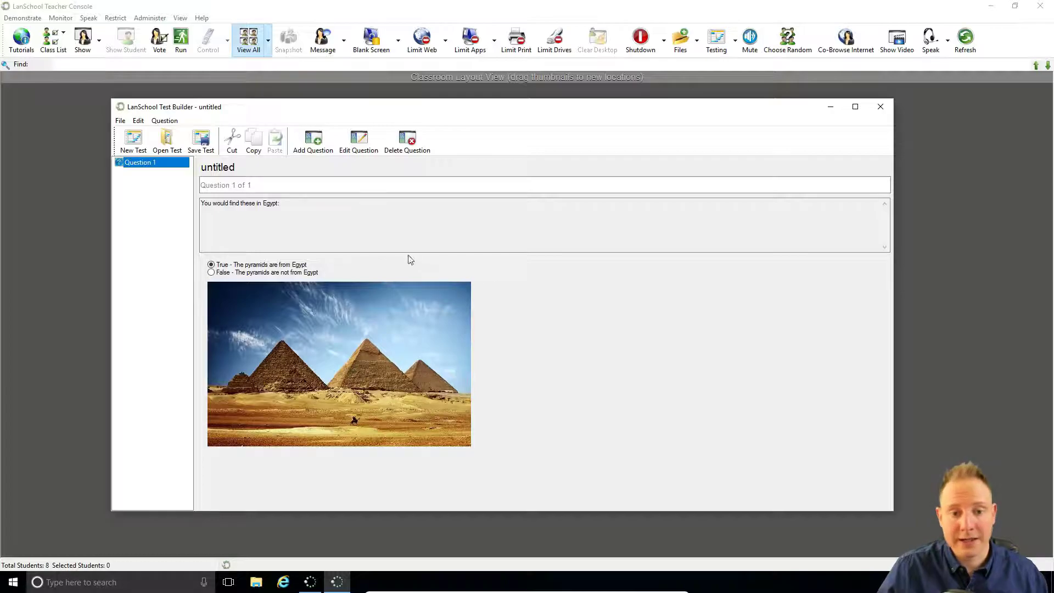
# Add multiple-choice 'You would find this landmark in...' with Greece, Spain, Denmark, France, Germany
pyautogui.click(317, 145)
pyautogui.write('You would find this landmark in...')
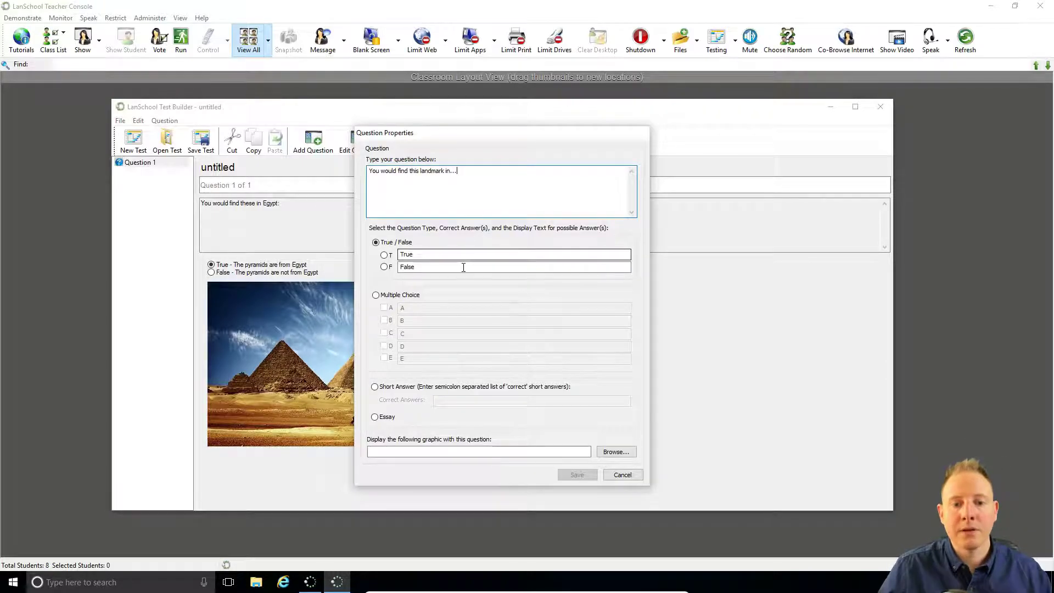
pyautogui.click(393, 297)
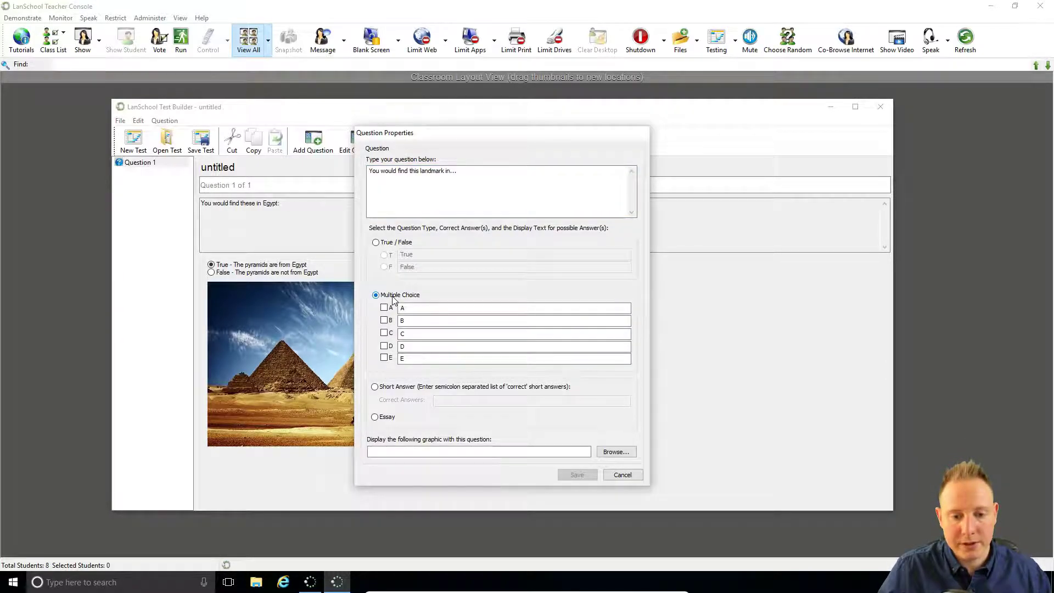
pyautogui.doubleClick(403, 306)
pyautogui.write('Greece')
pyautogui.press('Tab')
pyautogui.write('Spain')
pyautogui.press('Tab')
pyautogui.write('Denmark')
pyautogui.press('Tab')
pyautogui.write('France')
pyautogui.press('Tab')
pyautogui.write('Germany')
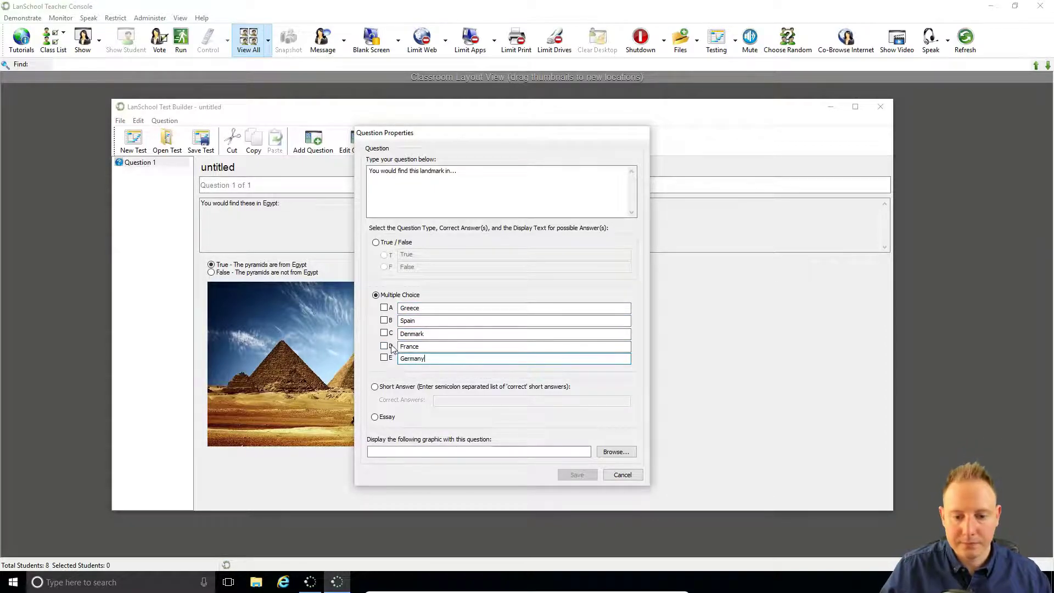
# Mark France correct, attach the eiffeltower image, and save Question 2
pyautogui.click(383, 346)
pyautogui.click(616, 452)
pyautogui.click(554, 236)
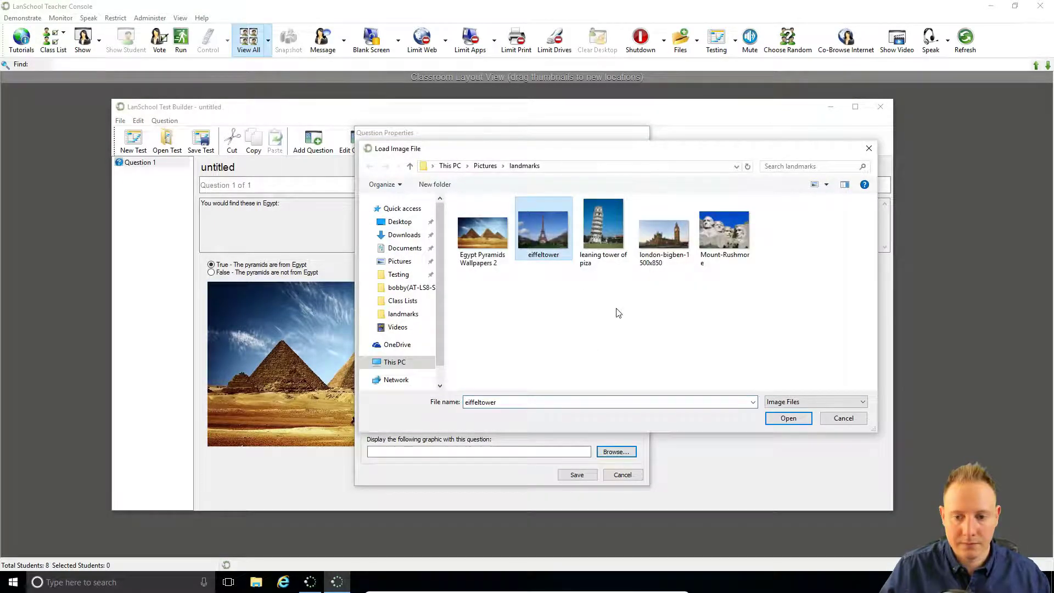
pyautogui.click(786, 419)
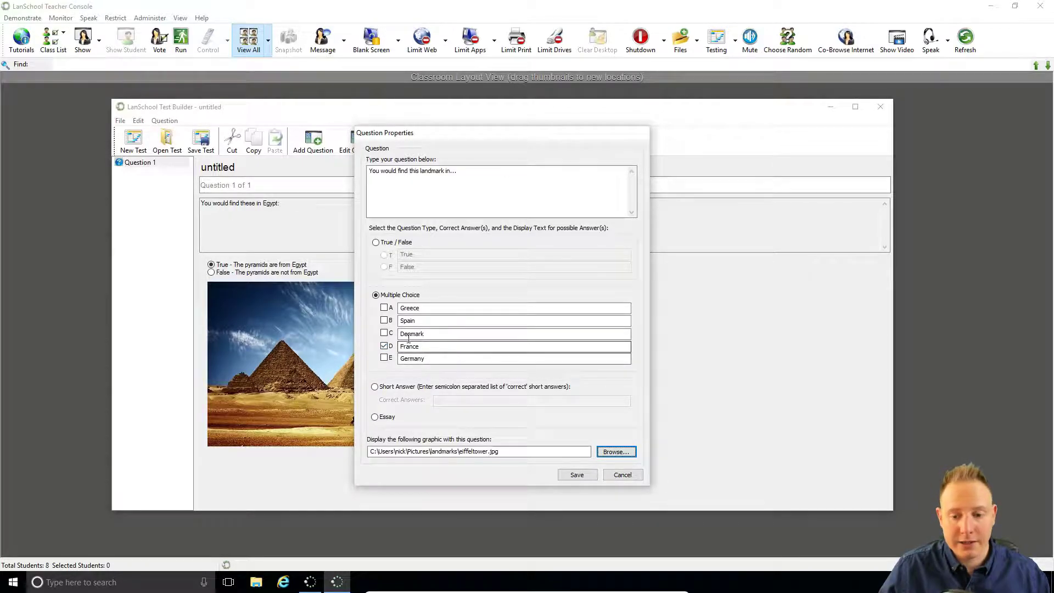
pyautogui.click(577, 475)
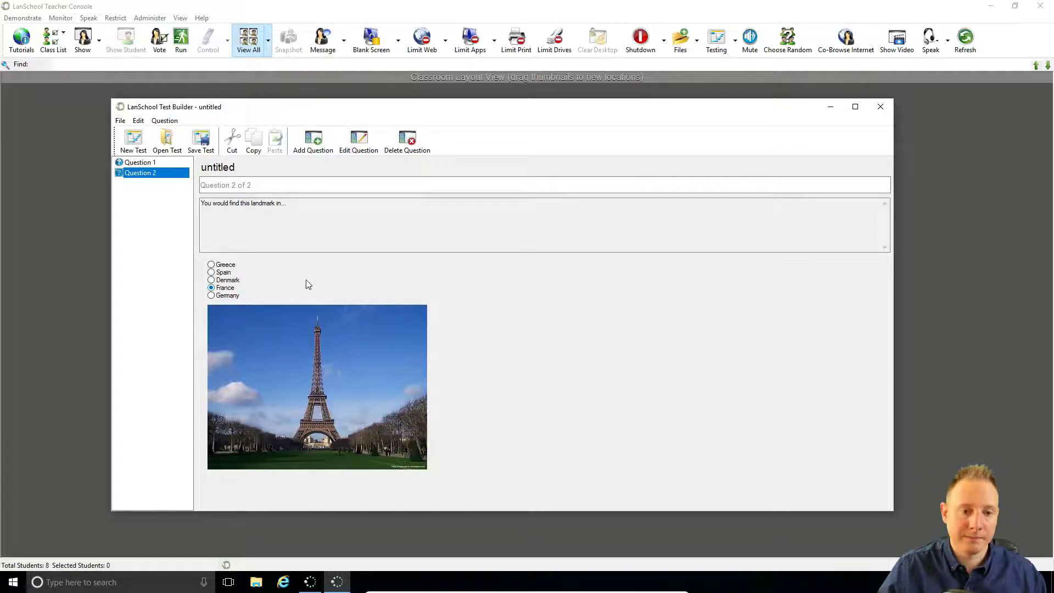
# Add Question 3 with the london-bigben-1500x850 image and text 'What are the names of these land...'
pyautogui.click(317, 146)
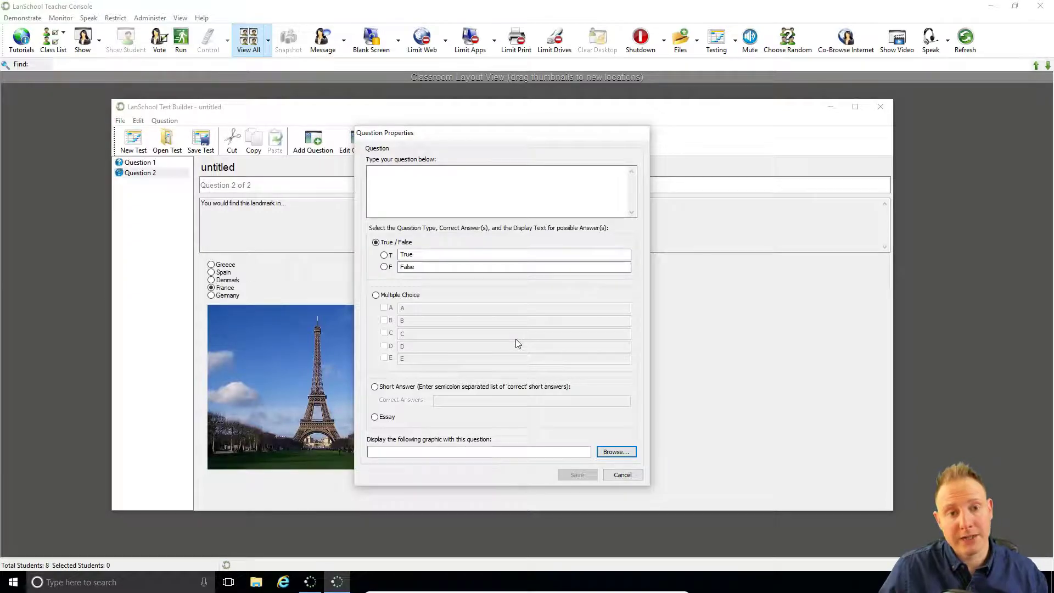
pyautogui.click(633, 454)
pyautogui.click(668, 234)
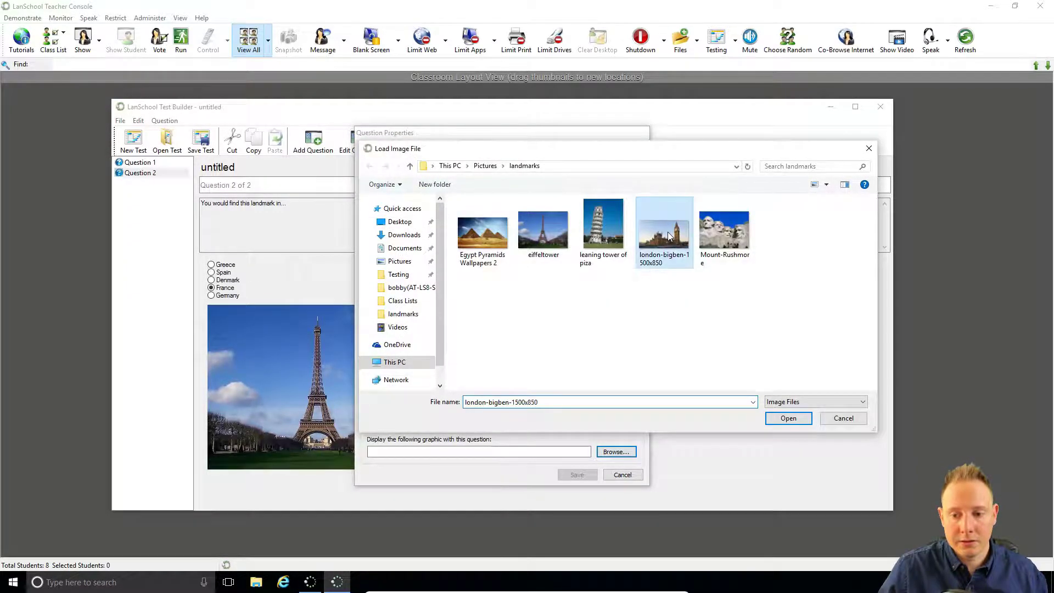
pyautogui.click(788, 418)
pyautogui.click(454, 179)
pyautogui.write('What are the names of these landmarks (tick all that apply):')
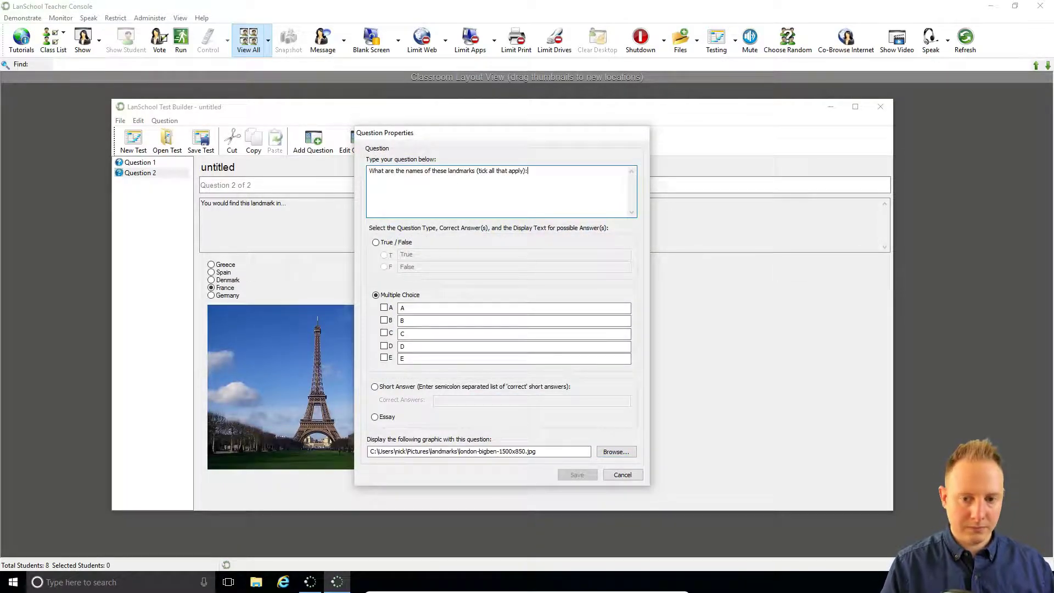
# Enter answers Big Ben, Westminster Abbey, Houses of Parliament and Buckingham Palace
pyautogui.click(433, 305)
pyautogui.write('Big Ben')
pyautogui.press('Tab')
pyautogui.write('Wet')
pyautogui.press('BackSpace')
pyautogui.press('BackSpace')
pyautogui.press('BackSpace')
pyautogui.write('Westminster Abbey')
pyautogui.press('Tab')
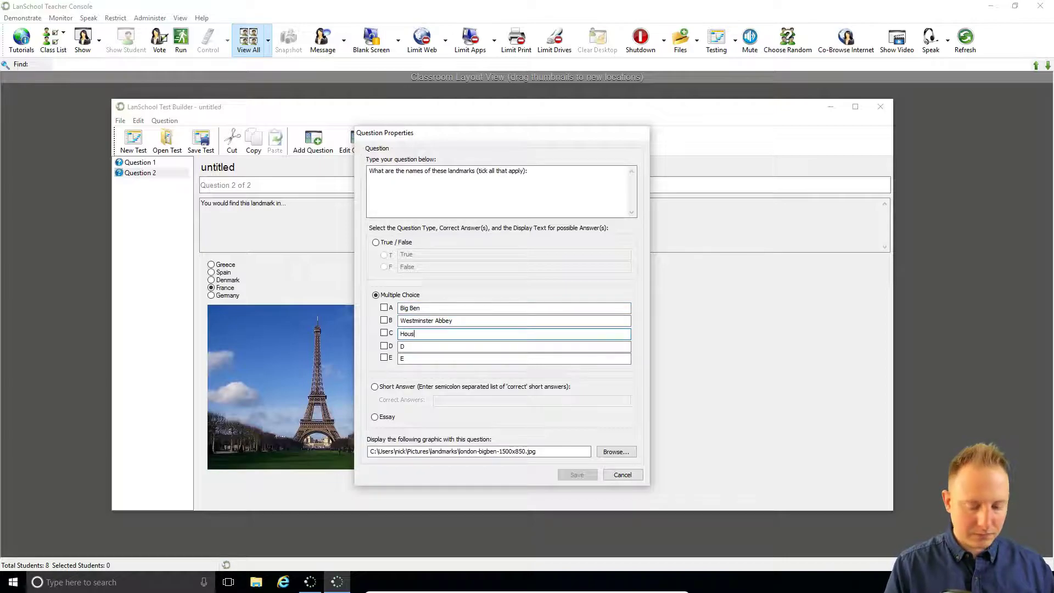
pyautogui.write('Houses of Parliament')
pyautogui.press('Tab')
pyautogui.write('Buckingham Palace')
pyautogui.press('Tab')
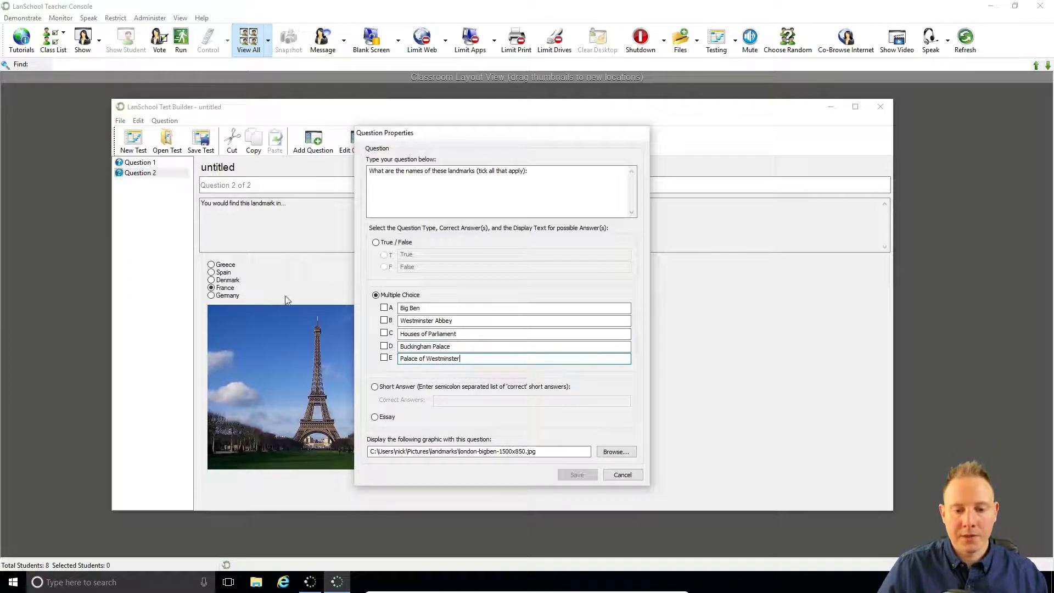
# Mark Big Ben, Houses of Parliament and Palace of Westminster correct, save, then compare Questions 2 and 3
pyautogui.click(384, 308)
pyautogui.click(384, 332)
pyautogui.click(384, 357)
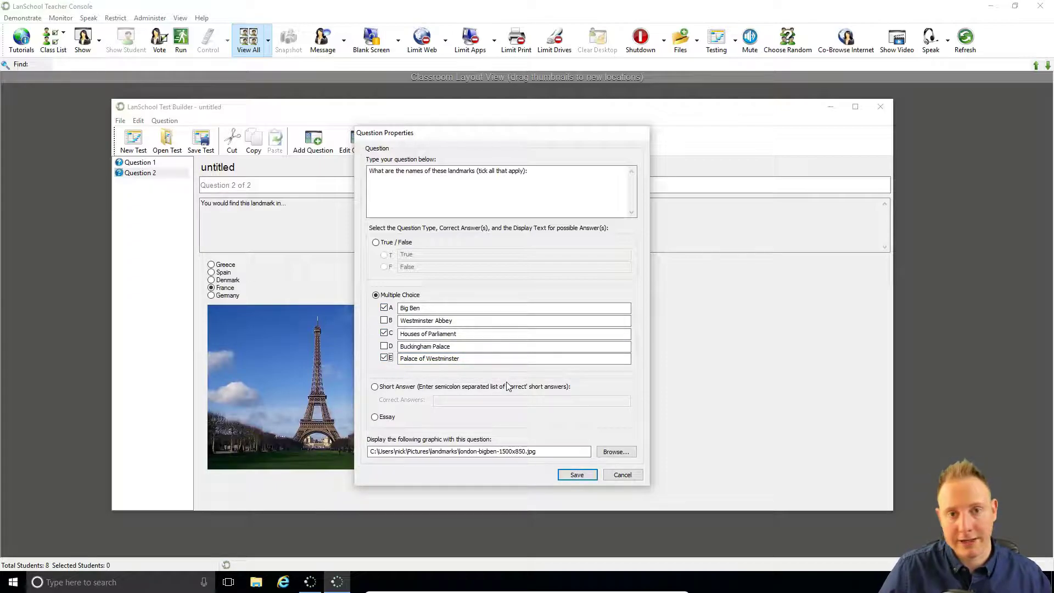
pyautogui.click(577, 475)
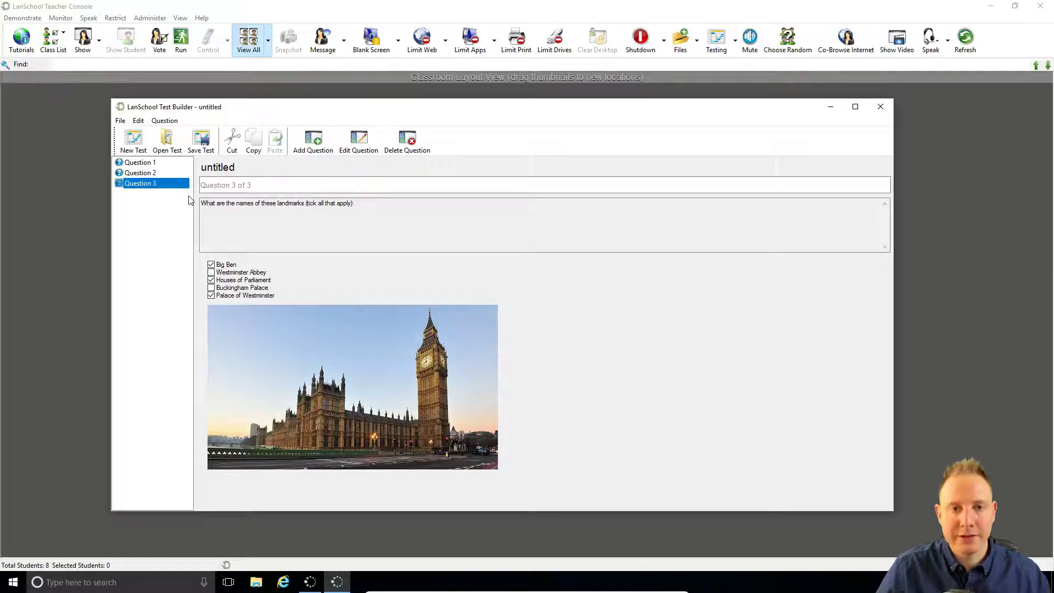
pyautogui.click(140, 173)
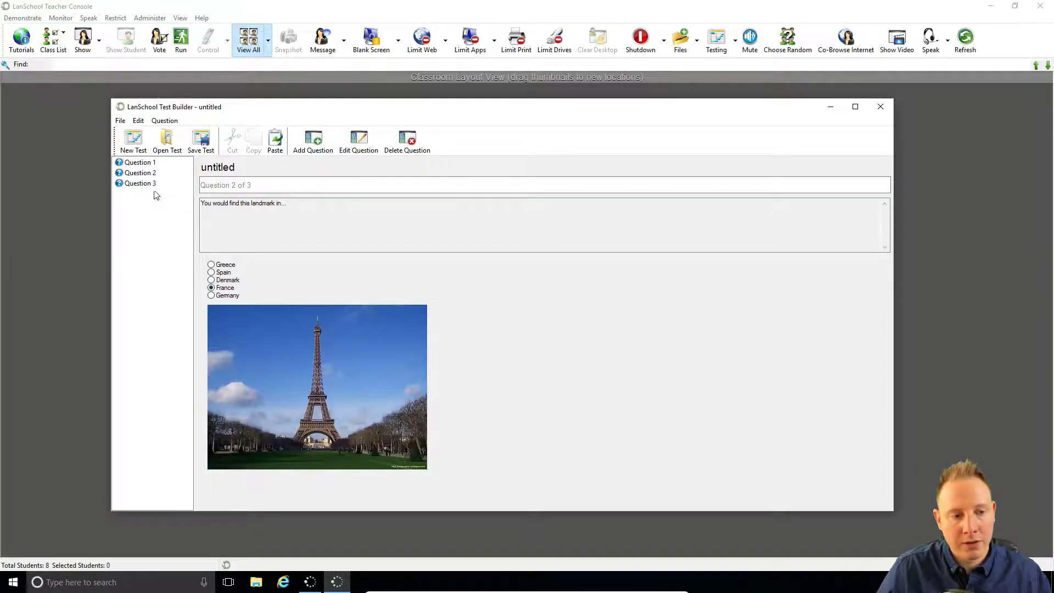
pyautogui.click(155, 186)
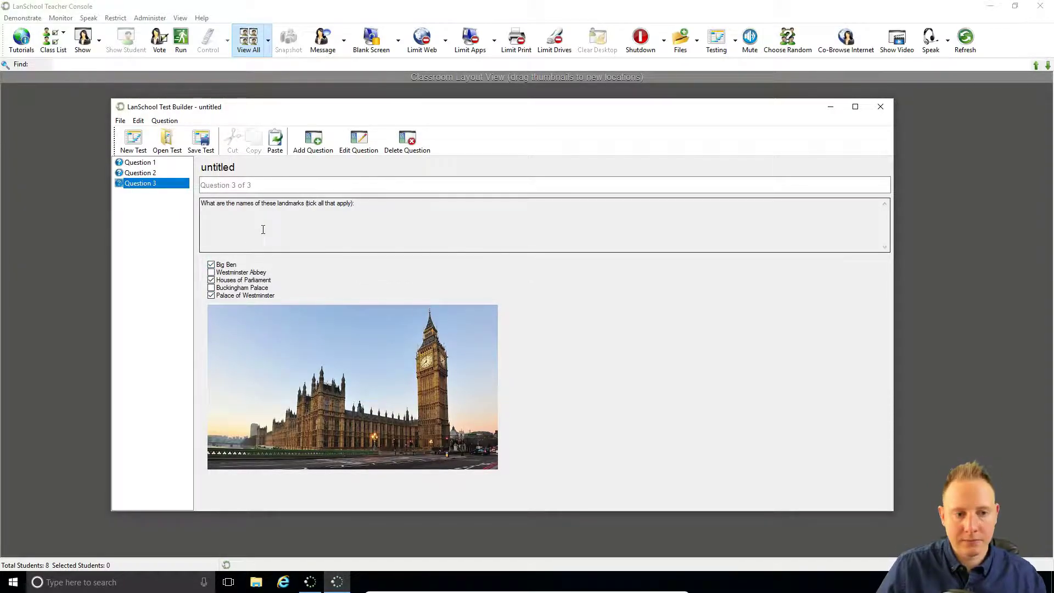
# Add short-answer 'This landmark is called the Leaning Tower of ____' with the Pisa image, accepting Piza;piza;pizza
pyautogui.click(314, 144)
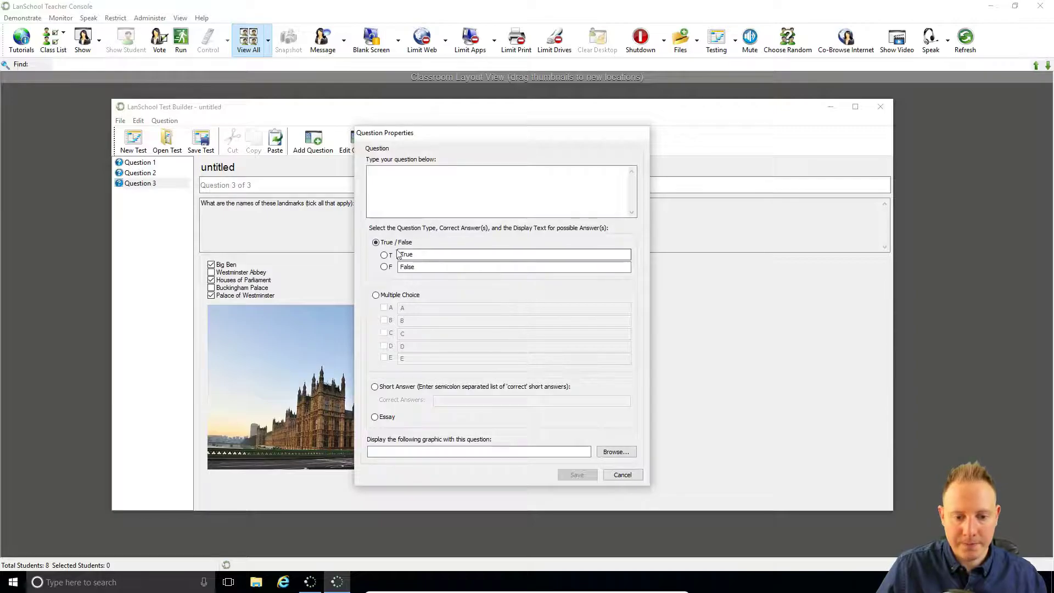
pyautogui.click(375, 387)
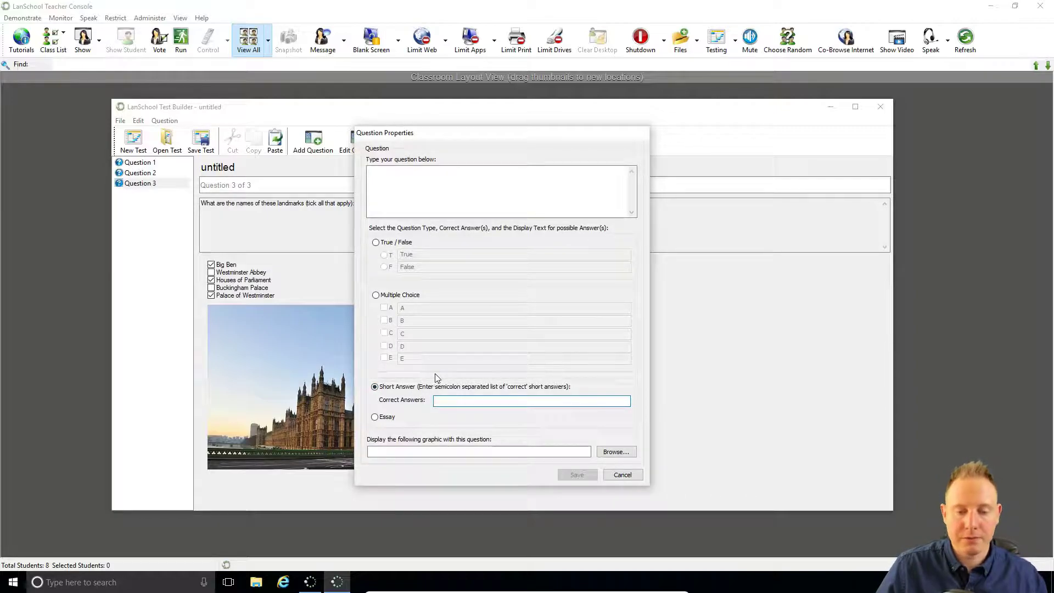
pyautogui.click(614, 452)
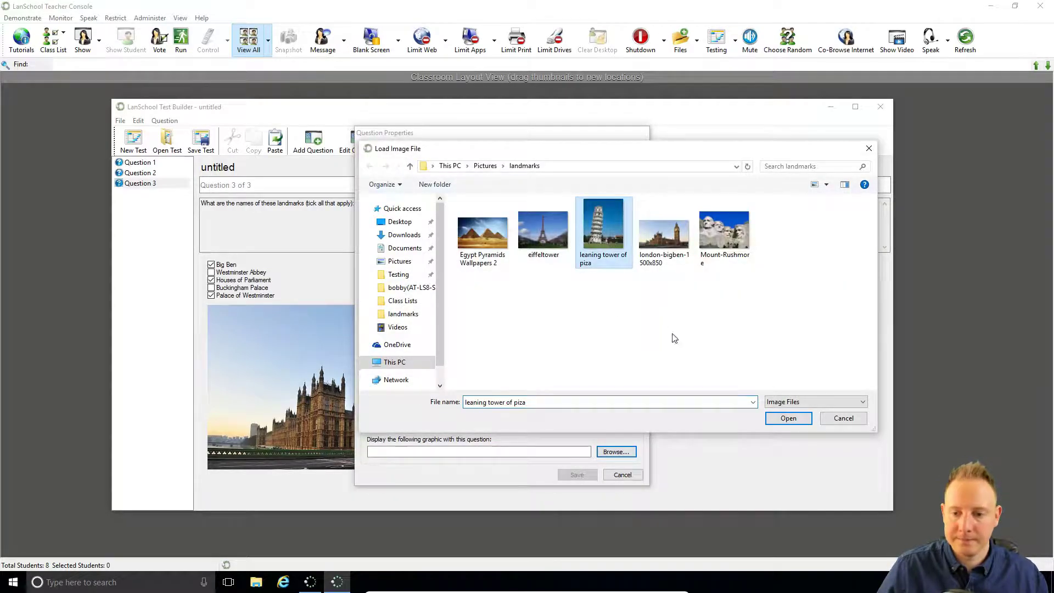
pyautogui.click(789, 418)
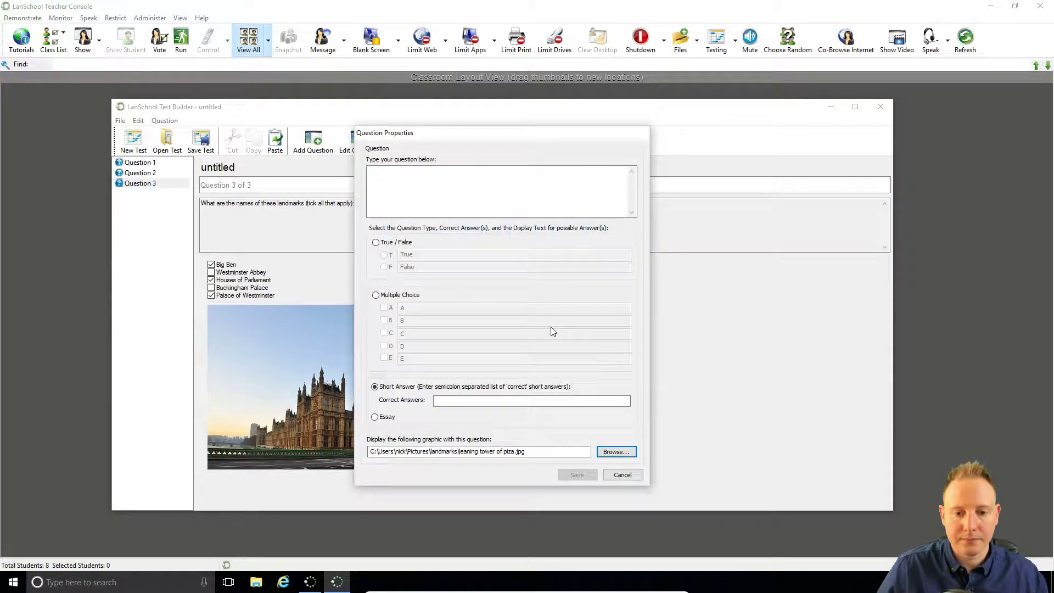
pyautogui.click(418, 183)
pyautogui.write('This landmark is called the Leaning Tower of ____')
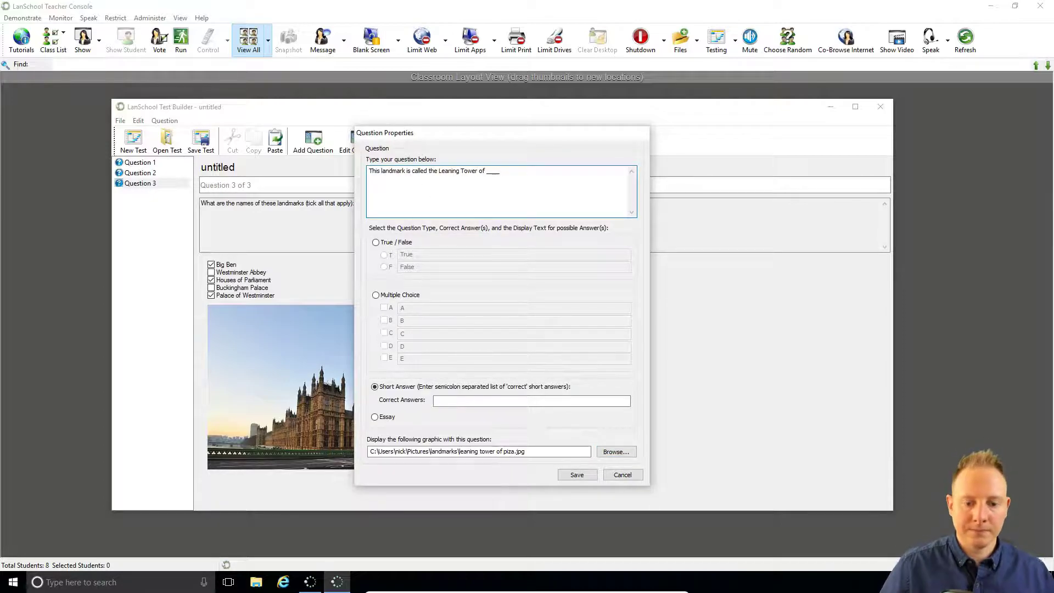
pyautogui.click(567, 401)
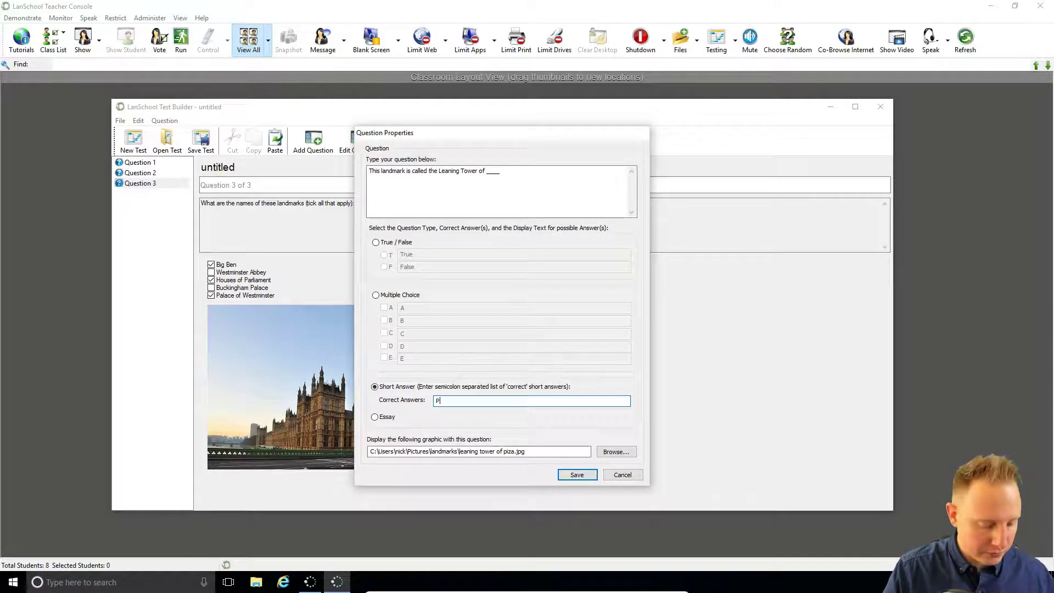
pyautogui.write('Piza;piza;pizza')
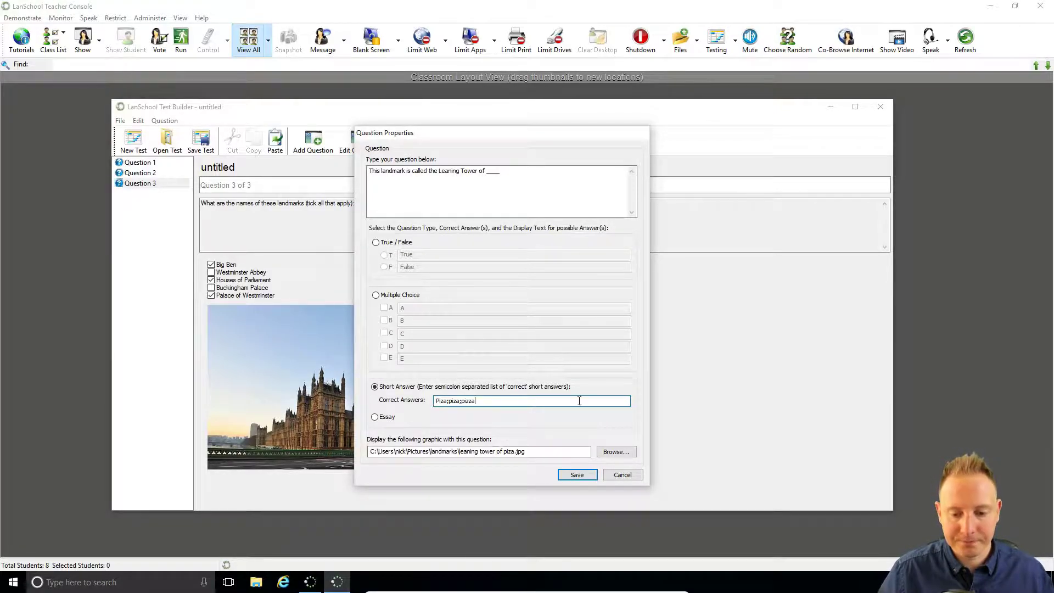
pyautogui.click(580, 475)
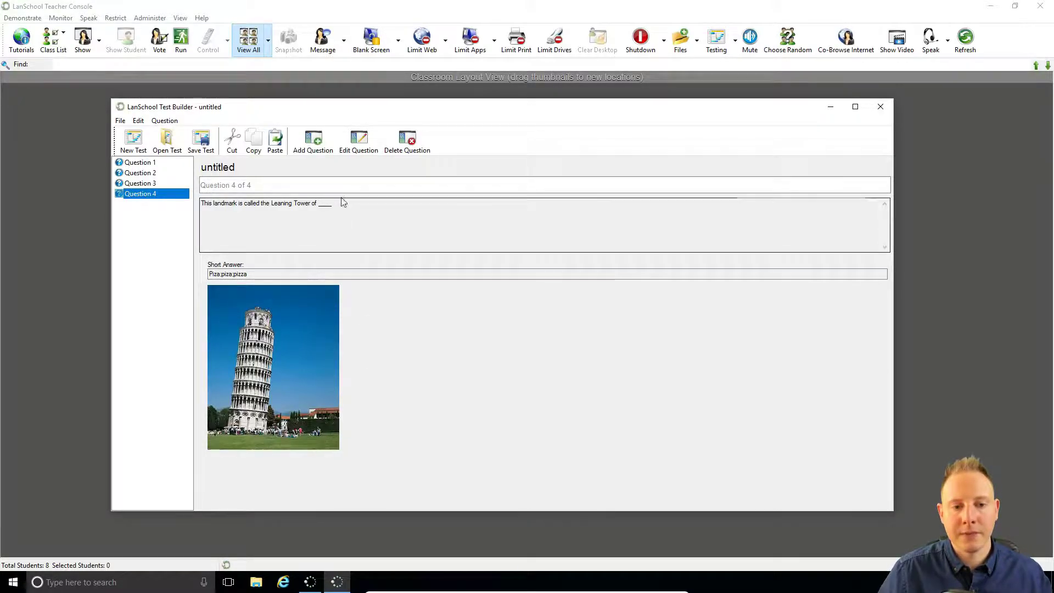
# Add essay question 'Name all Presidents represented on Mount Rushmore' with Mount-Rushmore.jpg attached
pyautogui.click(314, 142)
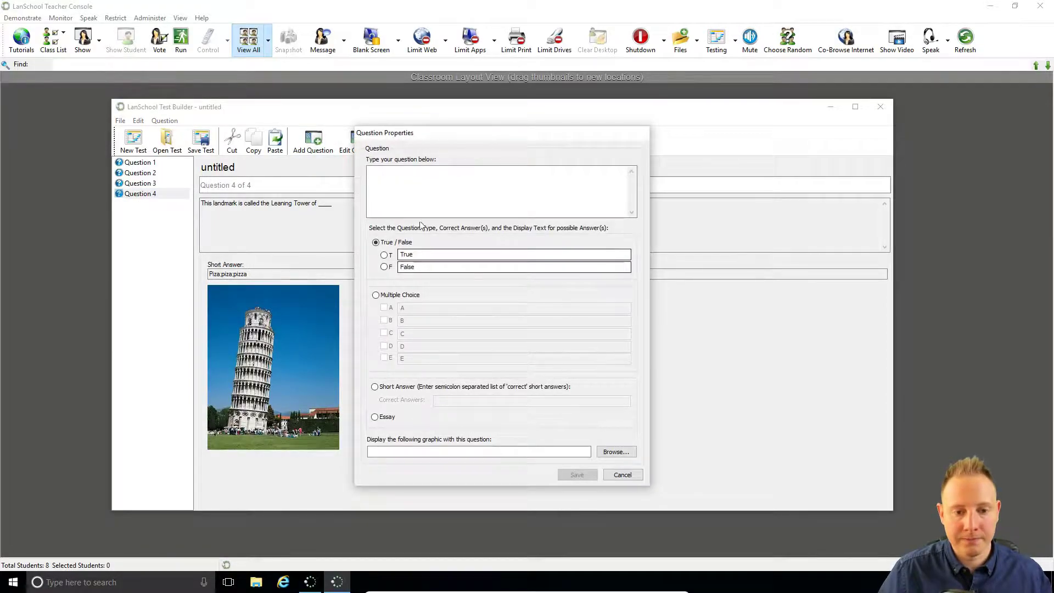
pyautogui.click(616, 451)
pyautogui.click(709, 239)
pyautogui.click(788, 418)
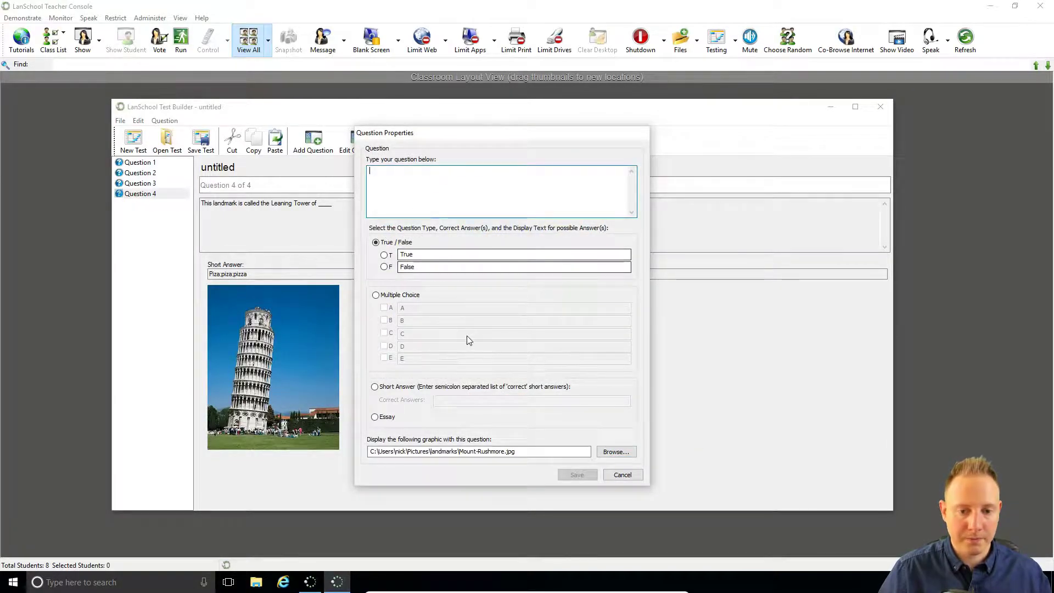
pyautogui.write('Name all five United')
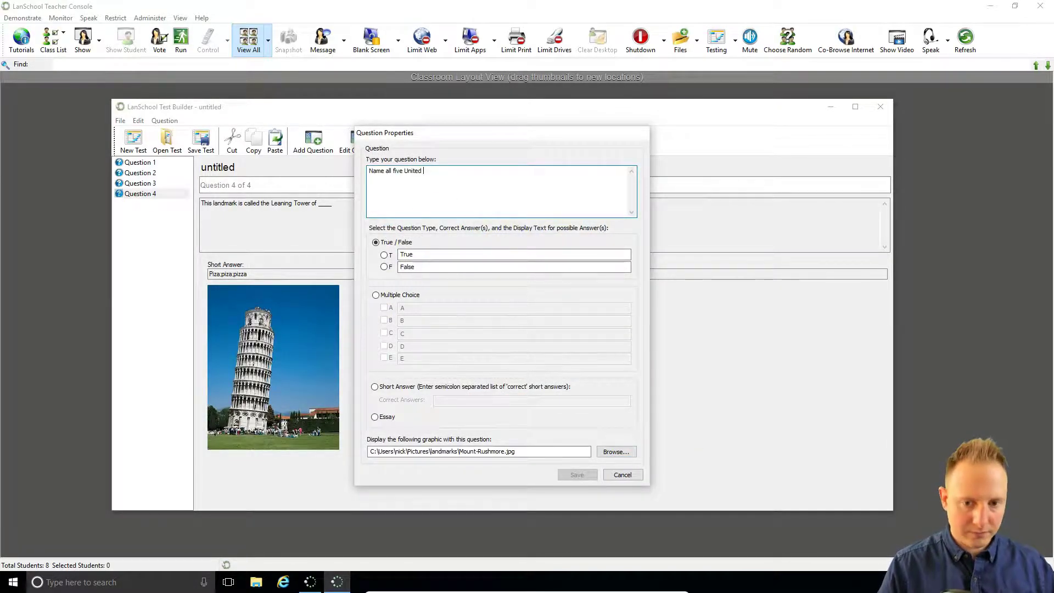
pyautogui.write('States Presidents represented on Mount Rushmoor:')
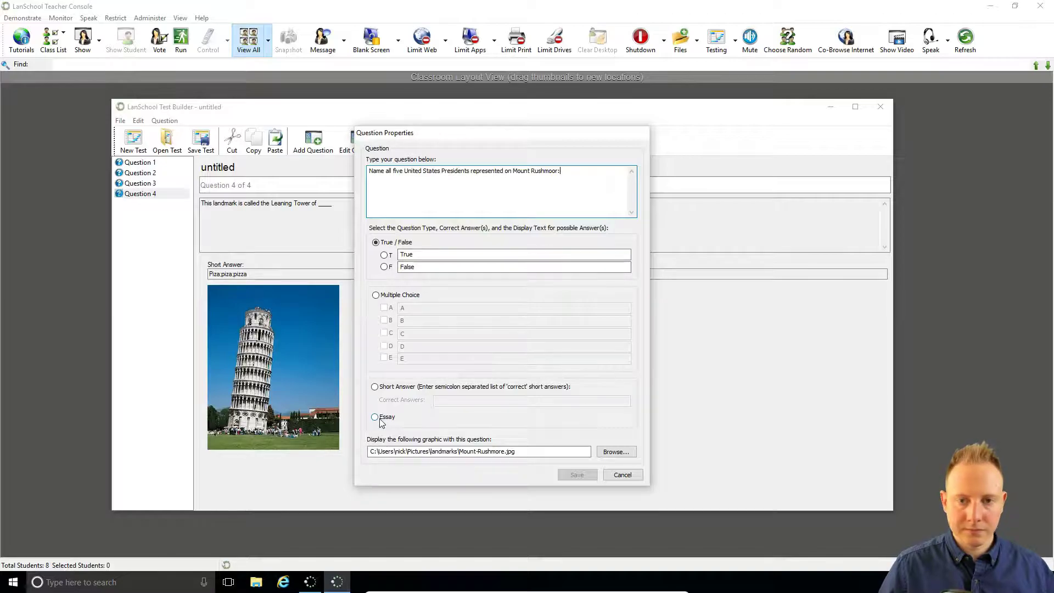
pyautogui.click(375, 417)
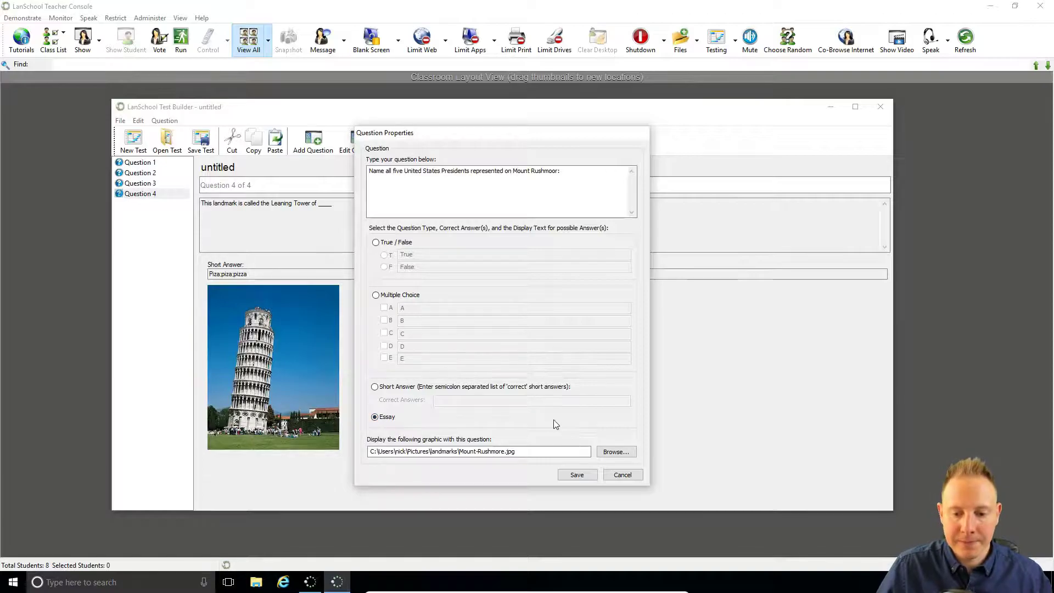
pyautogui.click(577, 475)
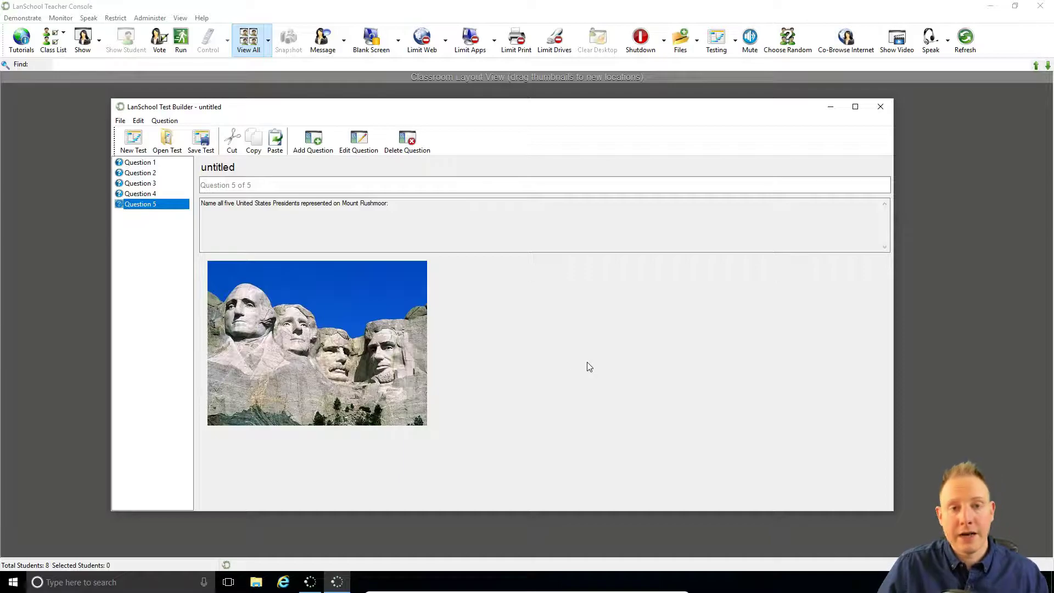
# Save the test in Documents as 'Geography Module 2 Landmarks' and dismiss the confirmation
pyautogui.click(202, 140)
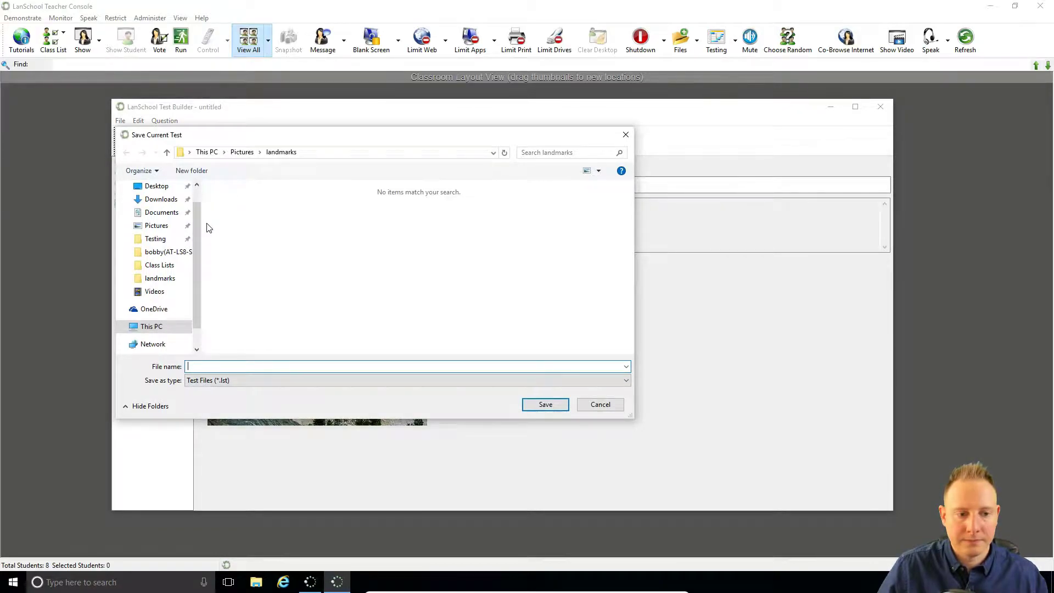
pyautogui.click(161, 212)
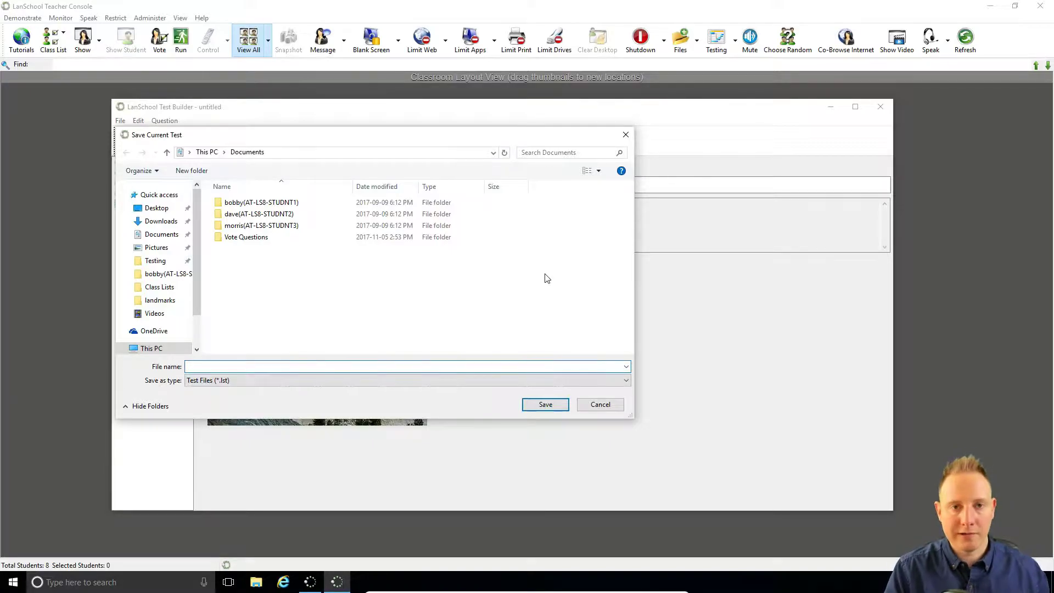
pyautogui.write('Georg')
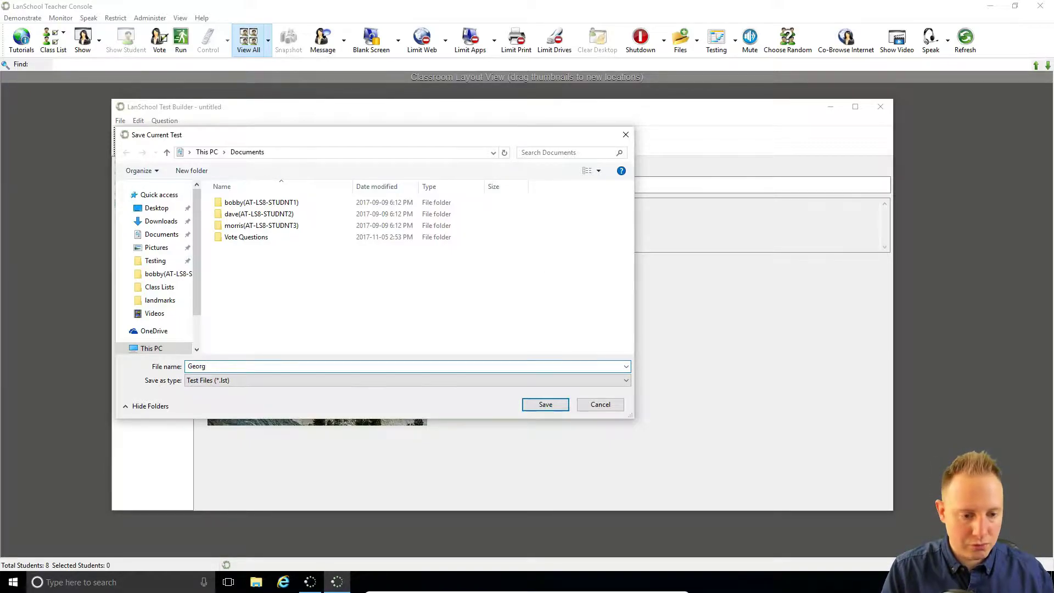
pyautogui.press('BackSpace')
pyautogui.press('BackSpace')
pyautogui.press('BackSpace')
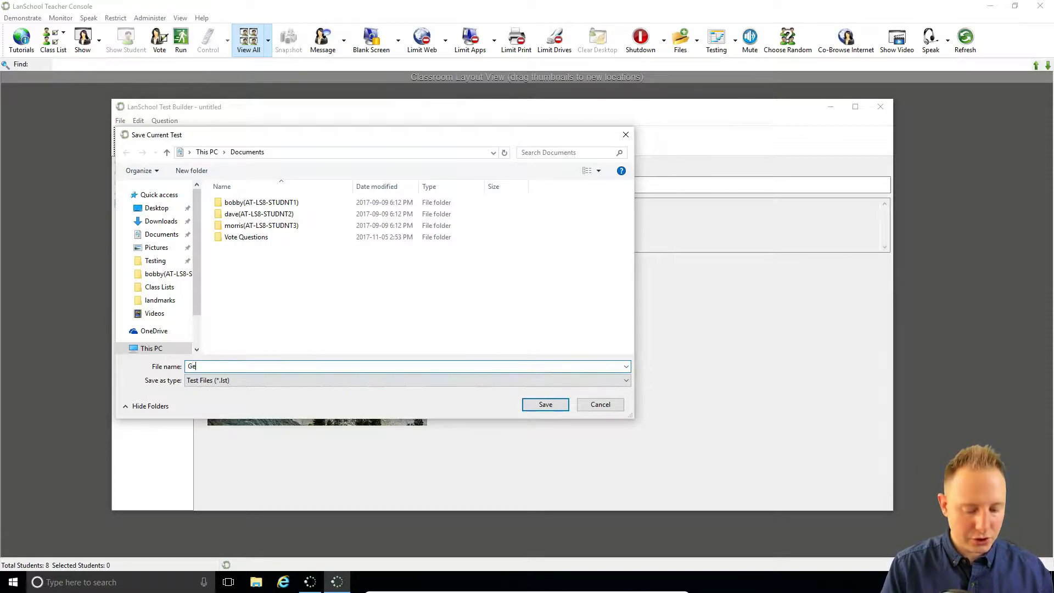
pyautogui.write('ography Module 2 Landmarks')
pyautogui.press('Return')
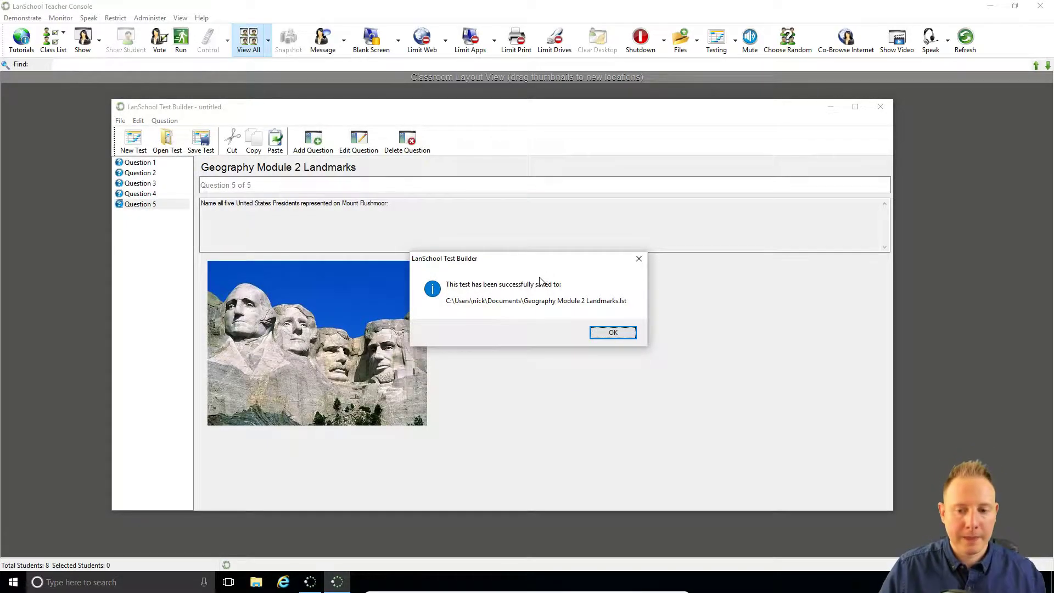
pyautogui.click(613, 333)
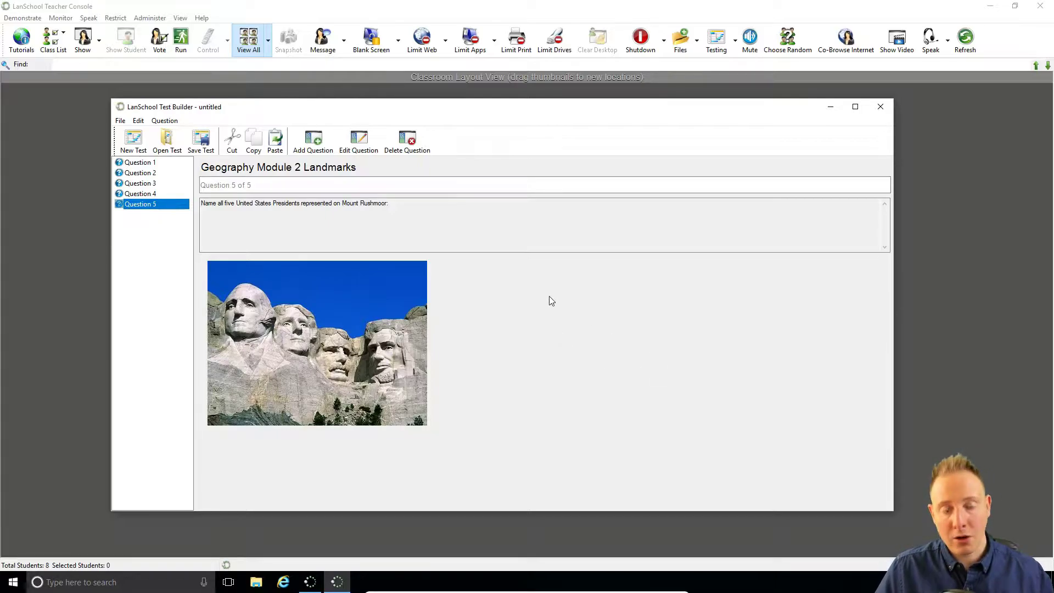
# Export the test under its suggested name, 'Geography Module 2 Landmarks', and dismiss the confirmation
pyautogui.click(121, 121)
pyautogui.click(154, 198)
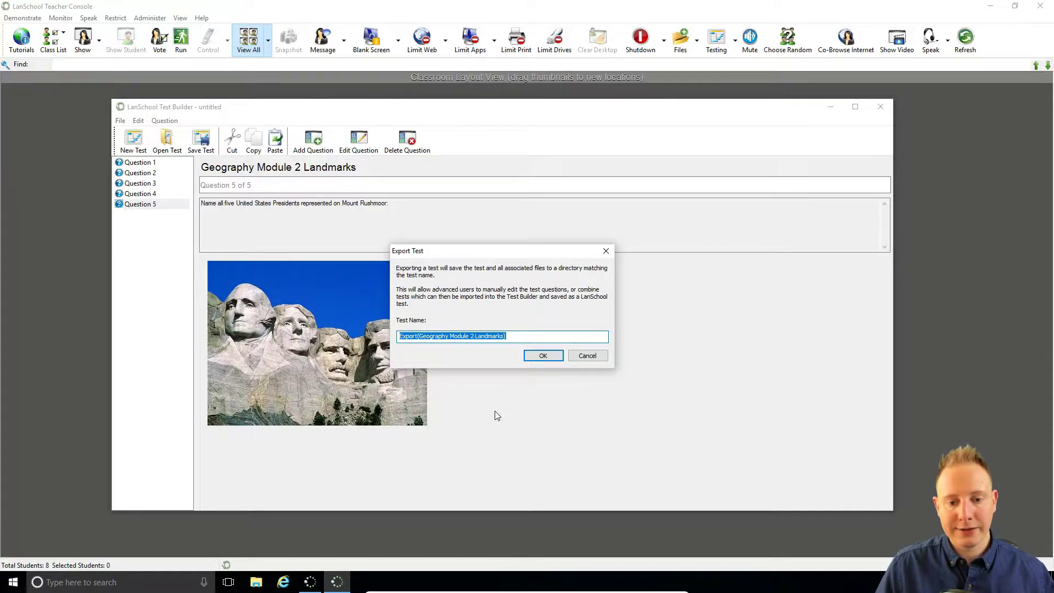
pyautogui.moveTo(435, 251); pyautogui.dragTo(521, 298)
pyautogui.click(629, 403)
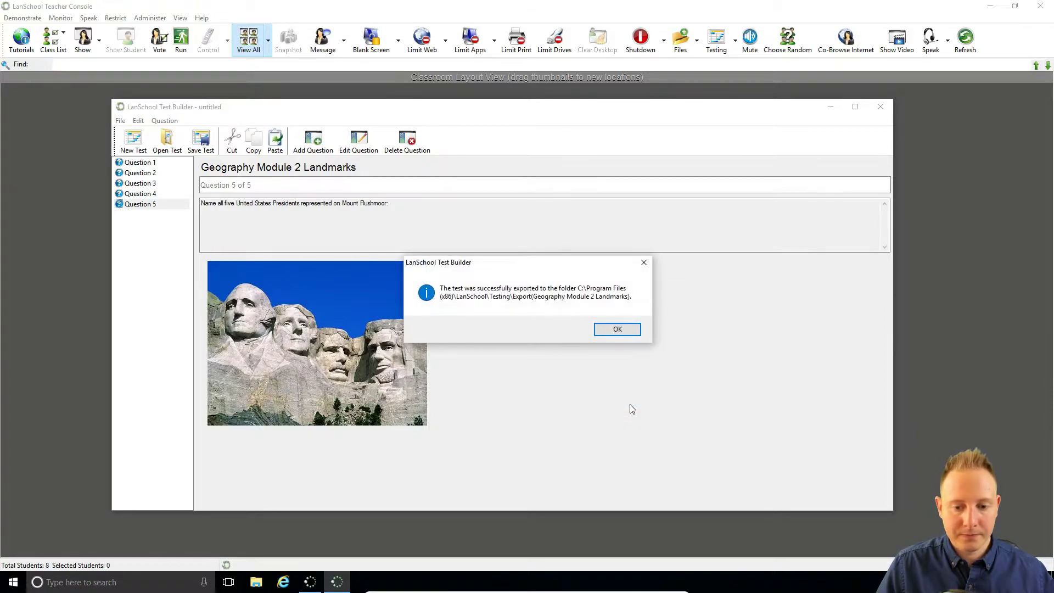
pyautogui.click(617, 329)
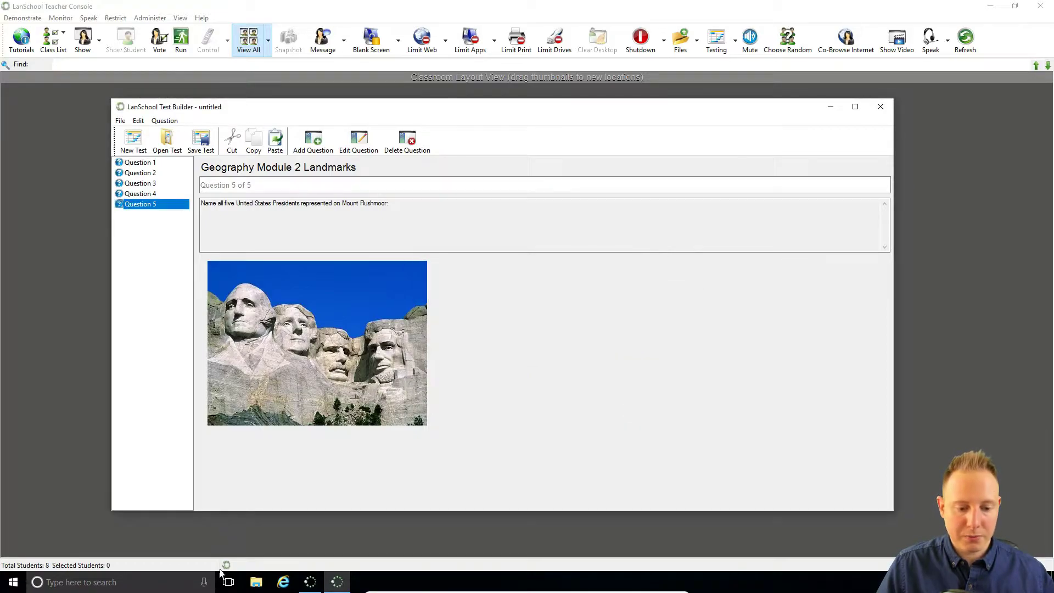
# Check the five landmark images in the Testing\Export(Geography Module 2 Landmarks) folder, then close Explorer and Test Builder
pyautogui.rightClick(255, 582)
pyautogui.click(245, 390)
pyautogui.doubleClick(396, 173)
pyautogui.moveTo(372, 250); pyautogui.dragTo(655, 159)
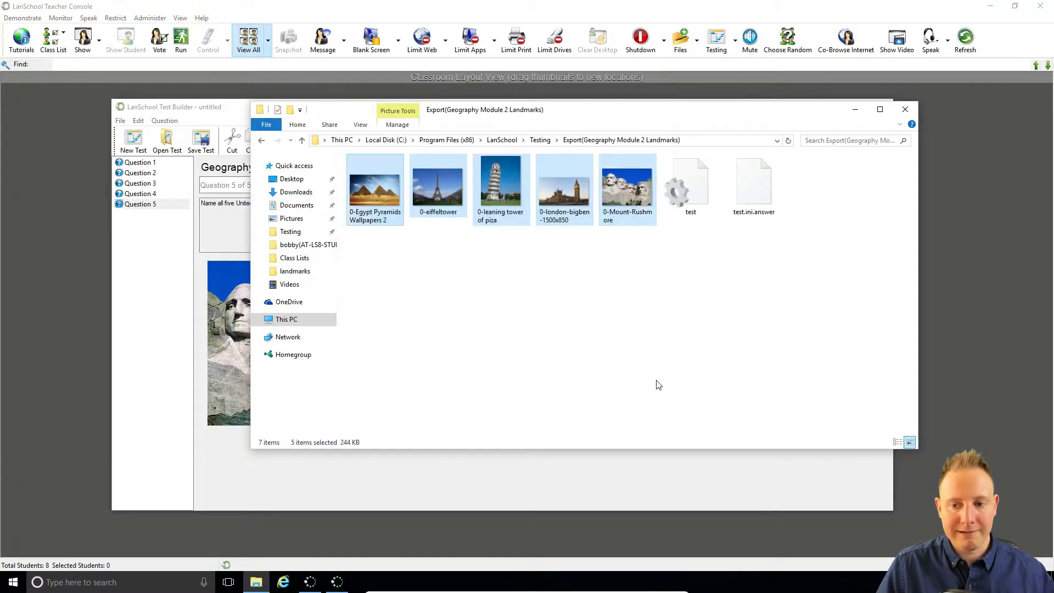
pyautogui.click(753, 288)
pyautogui.click(906, 110)
pyautogui.click(882, 106)
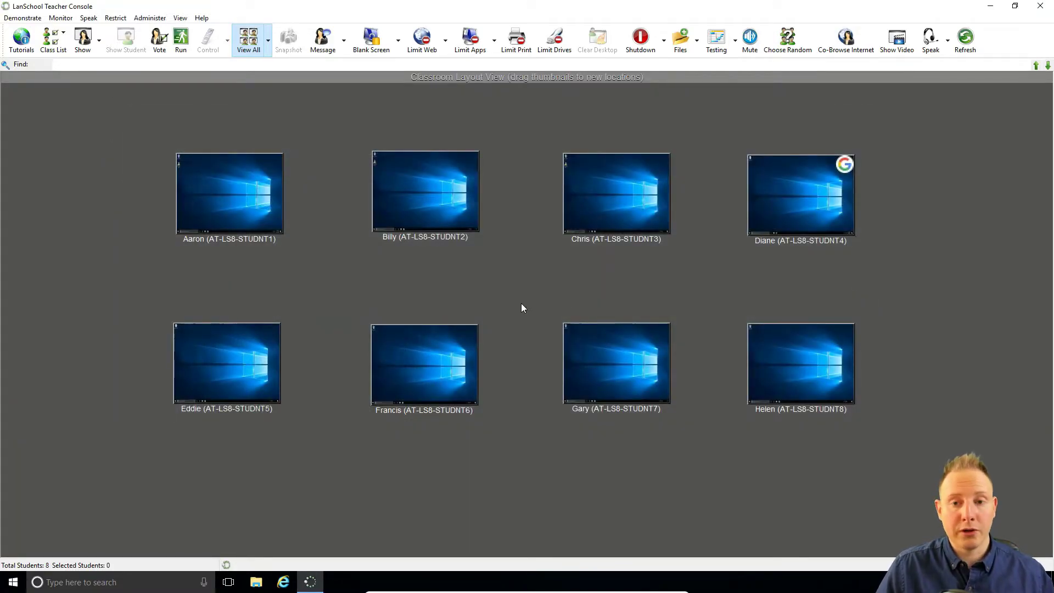